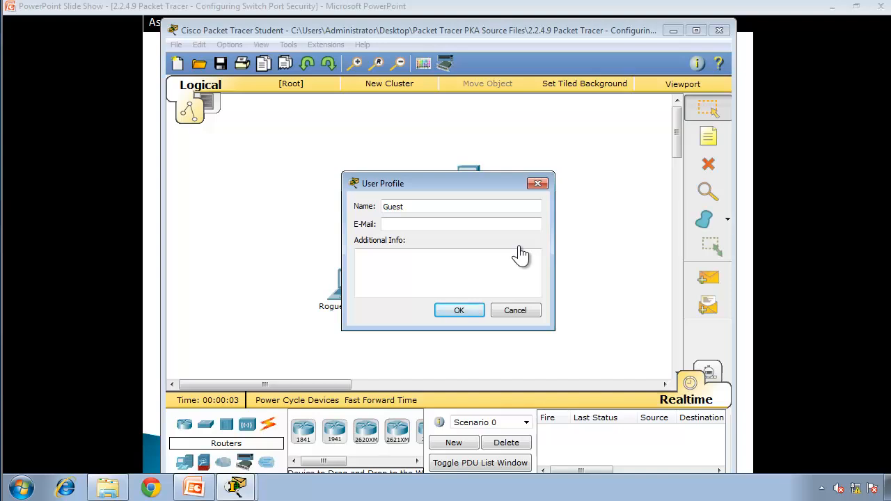
Step: Dismiss the user profile form and enlarge the activity instructions window to fill the left half of the screen
{"action": "left_click", "coordinate": [515, 313]}
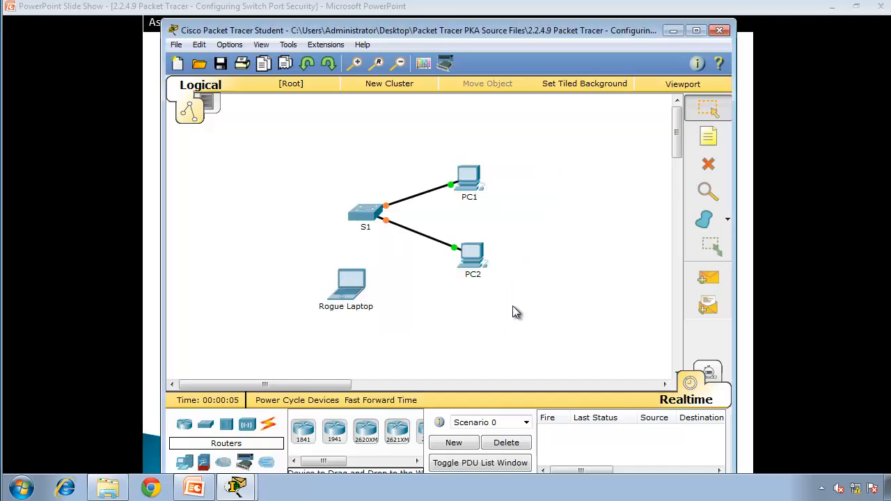
{"action": "left_click", "coordinate": [236, 487]}
{"action": "left_click", "coordinate": [208, 430]}
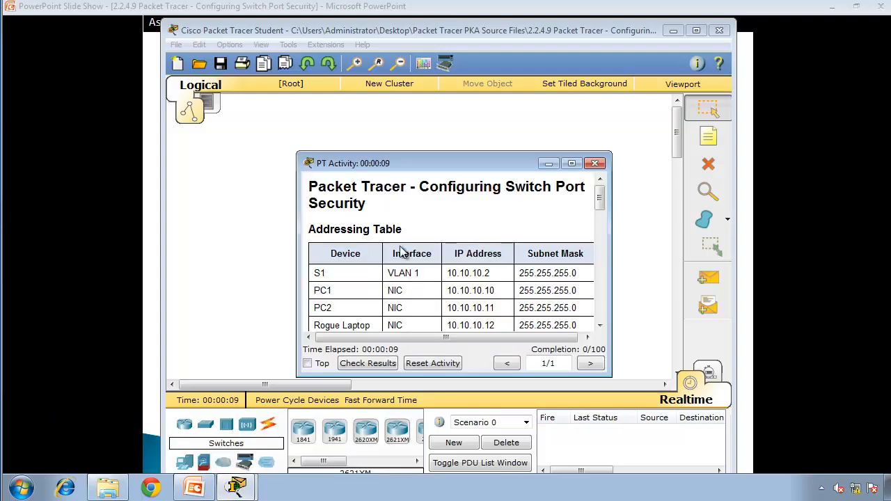
{"action": "left_click_drag", "start_coordinate": [456, 156], "coordinate": [186, 56]}
{"action": "left_click_drag", "start_coordinate": [68, 38], "coordinate": [2, 42]}
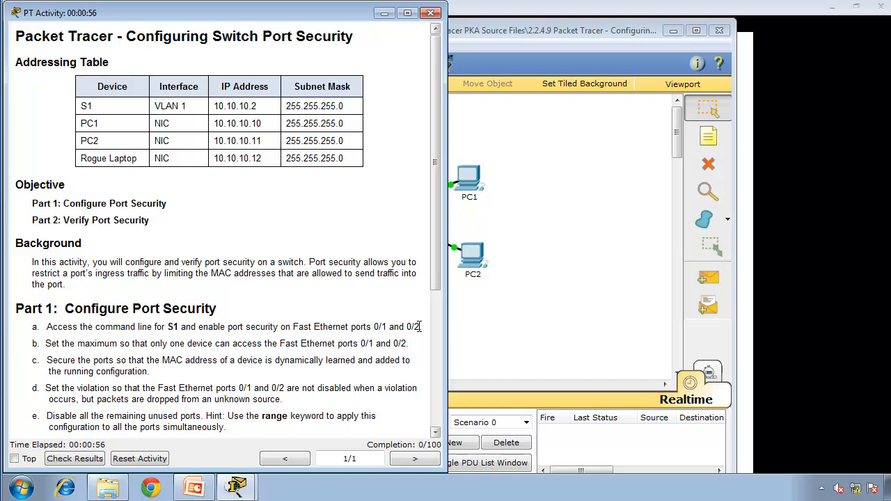
Step: Open the command line interface of switch S1 from the topology
{"action": "left_click", "coordinate": [579, 245]}
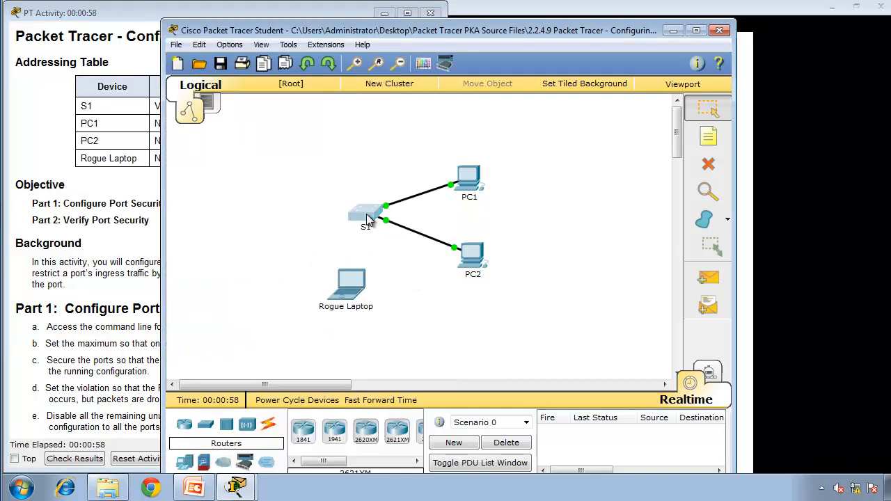
{"action": "left_click", "coordinate": [367, 216]}
{"action": "left_click", "coordinate": [338, 94]}
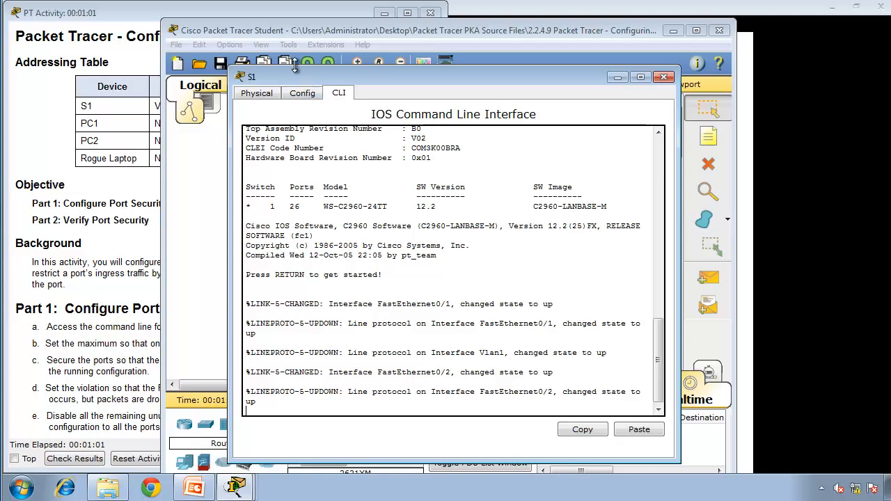
Step: Set the CLI dialog font size to 13 in the preferences and apply it
{"action": "key", "text": "ctrl+r"}
{"action": "left_click", "coordinate": [538, 89]}
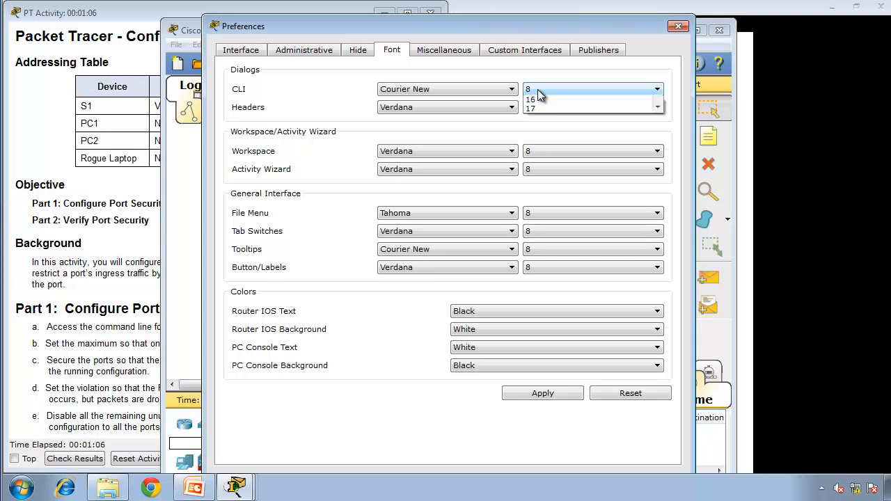
{"action": "left_click", "coordinate": [545, 146]}
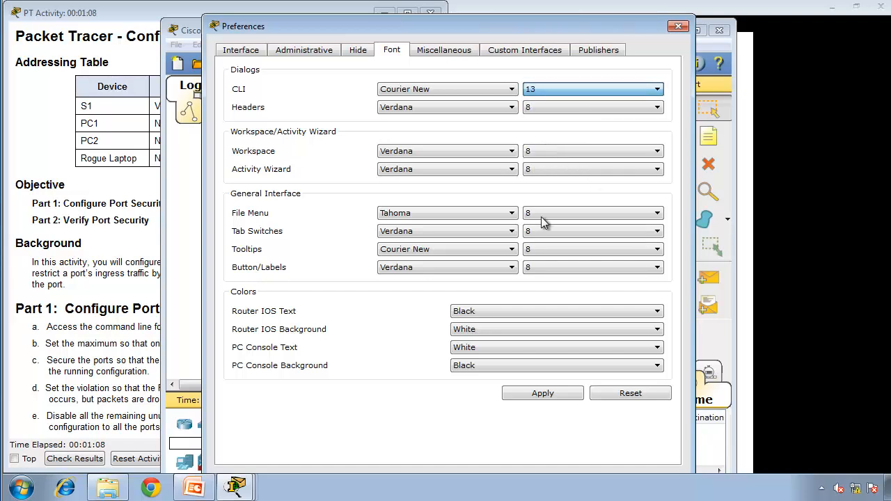
{"action": "left_click", "coordinate": [545, 391]}
{"action": "left_click", "coordinate": [675, 27]}
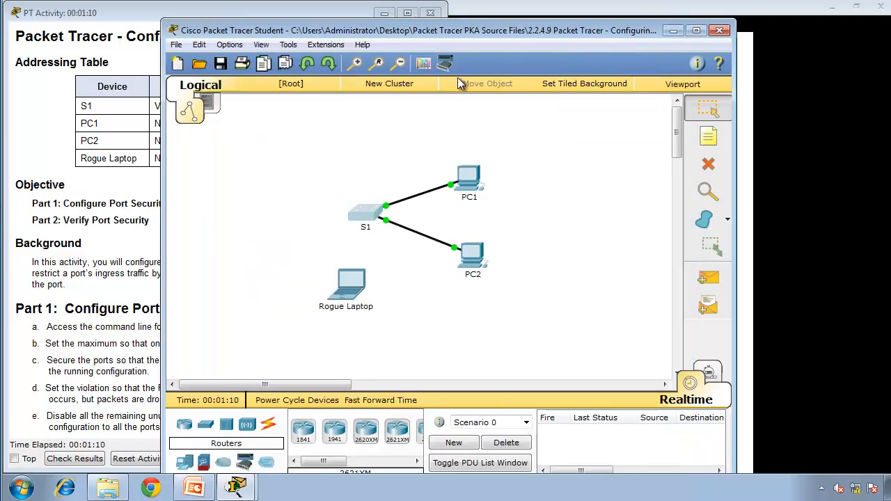
Step: Reopen S1's command line and arrange its window side by side with the activity instructions
{"action": "left_click", "coordinate": [372, 214]}
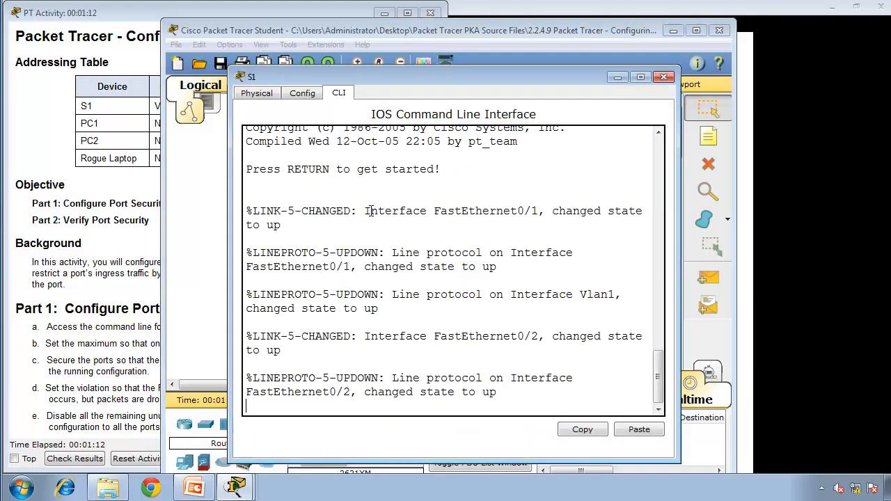
{"action": "left_click_drag", "start_coordinate": [374, 82], "coordinate": [879, 143]}
{"action": "left_click", "coordinate": [107, 260]}
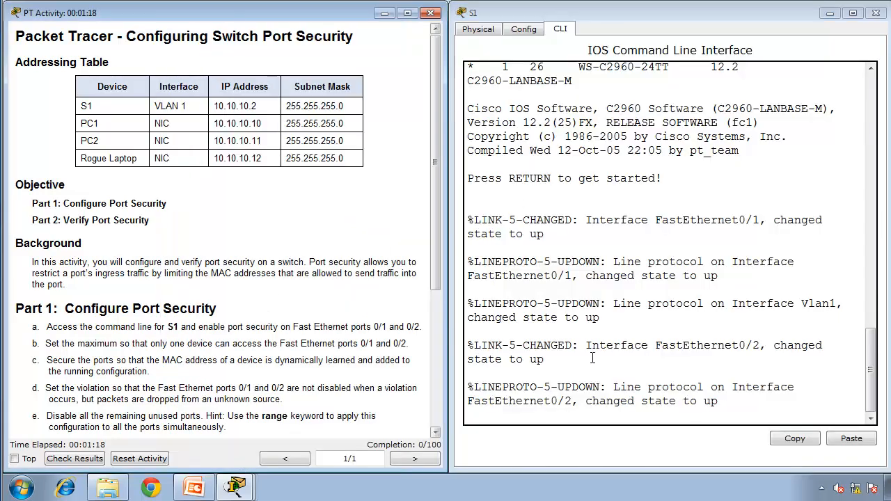
Step: Start the console session on S1 and enter global configuration mode with enable and configure terminal
{"action": "left_click", "coordinate": [597, 358]}
{"action": "key", "text": "Return"}
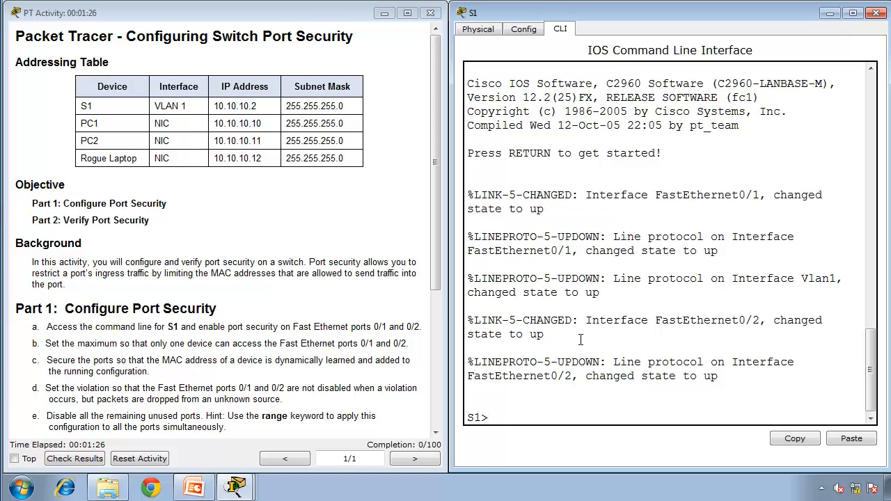
{"action": "type", "text": "enable"}
{"action": "key", "text": "Return"}
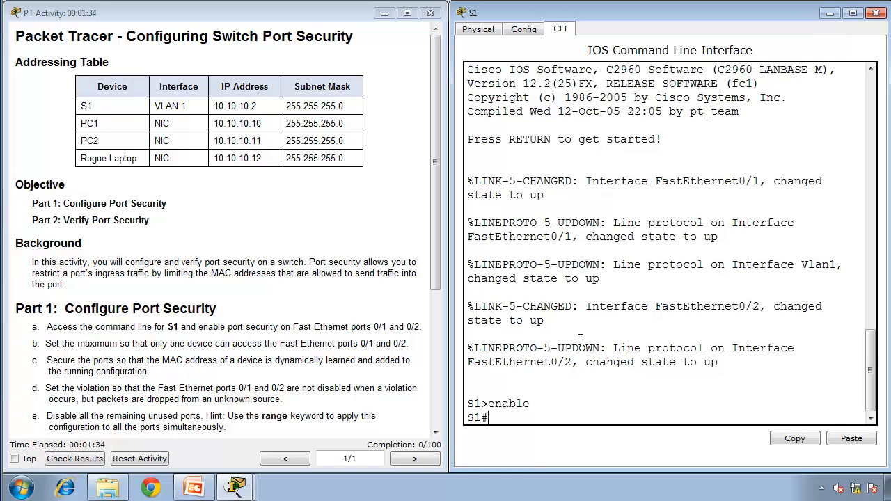
{"action": "type", "text": "configure terminal"}
{"action": "key", "text": "Return"}
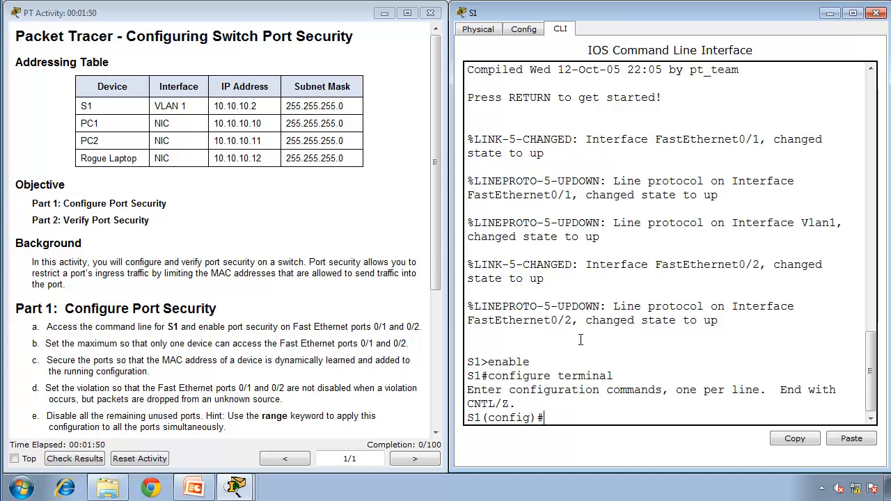
Step: Enter interface configuration for both PC ports at once with interface range fa0/1 - 2
{"action": "type", "text": "interface range "}
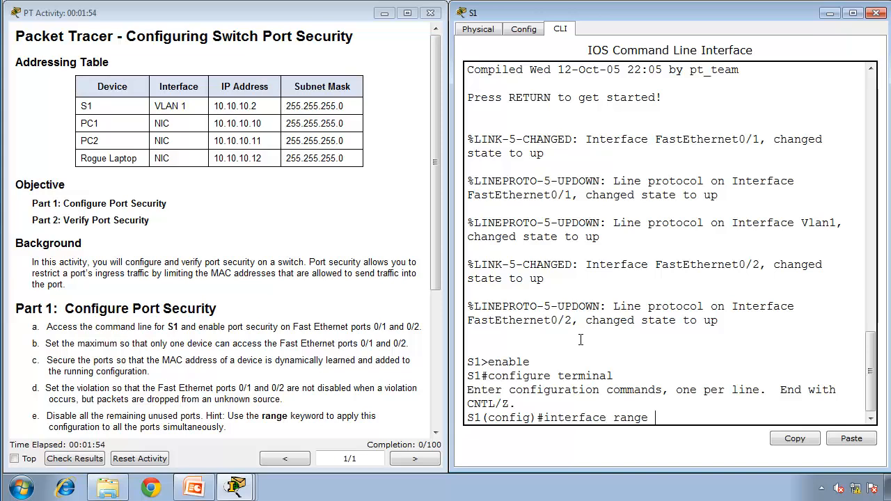
{"action": "type", "text": "fa0/1 - 2"}
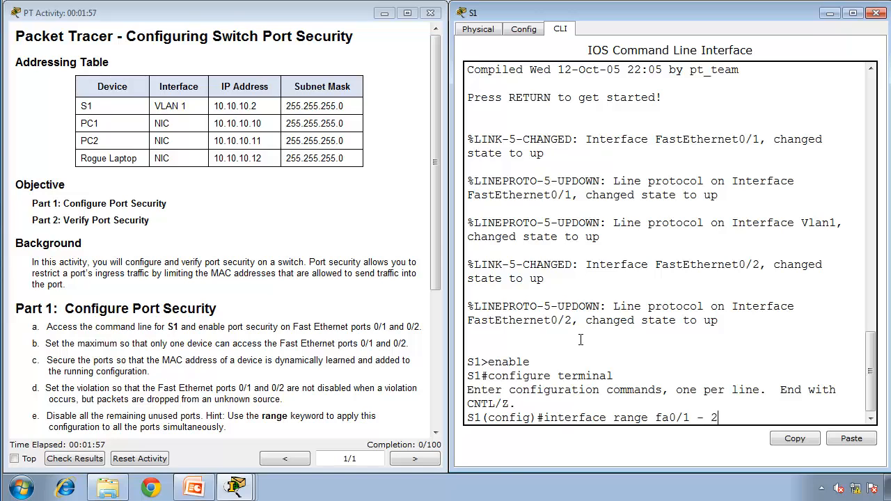
{"action": "key", "text": "Return"}
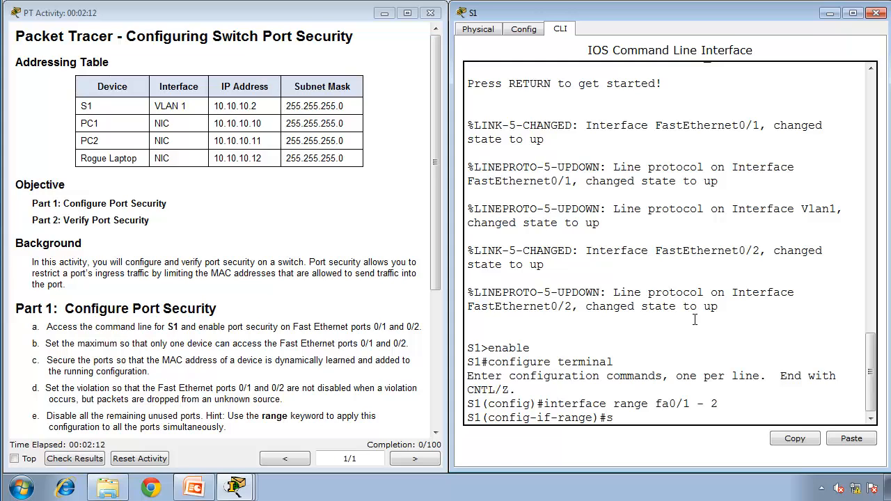
Step: Enable port security on the selected interface range with switchport port-security
{"action": "type", "text": "witchport port-secu"}
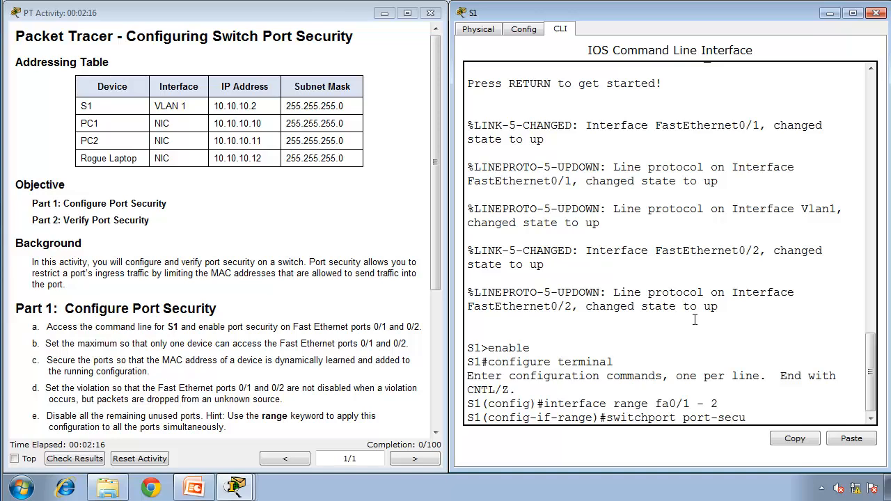
{"action": "type", "text": "rity"}
{"action": "key", "text": "Return"}
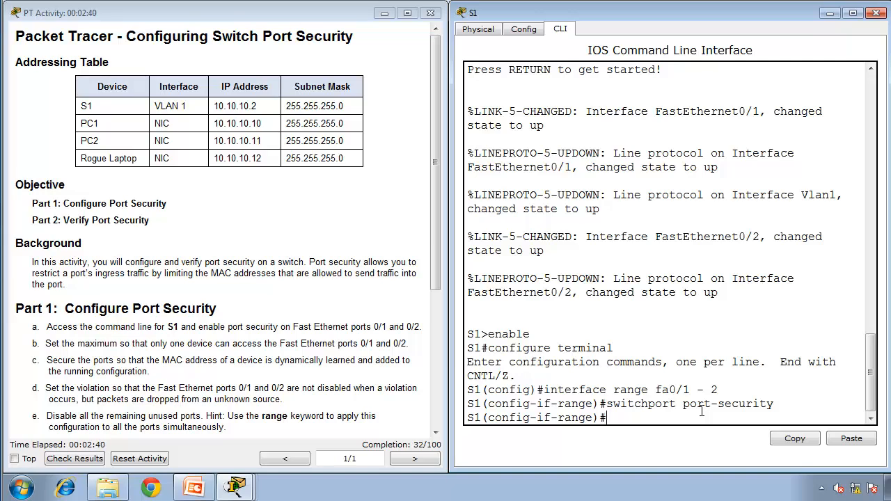
Step: Limit each port in the range to one device with switchport port-security maximum 1
{"action": "type", "text": "switchport port"}
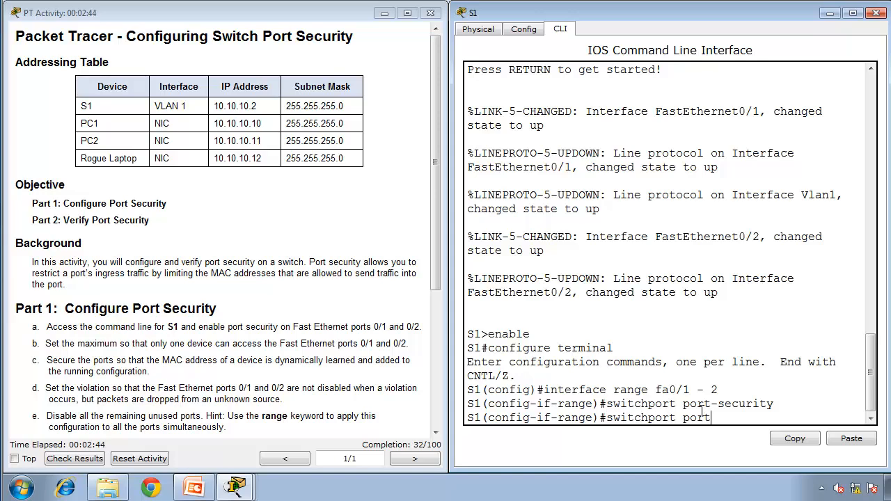
{"action": "type", "text": "-security maximum"}
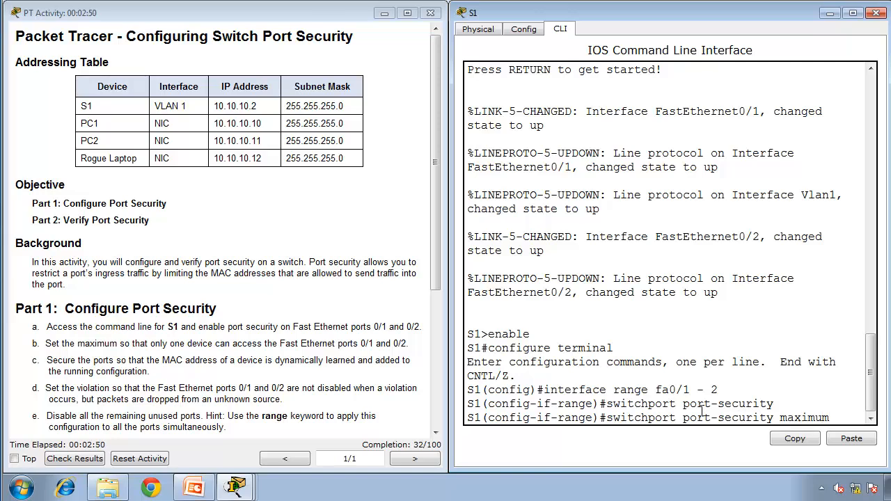
{"action": "type", "text": " 1"}
{"action": "key", "text": "Return"}
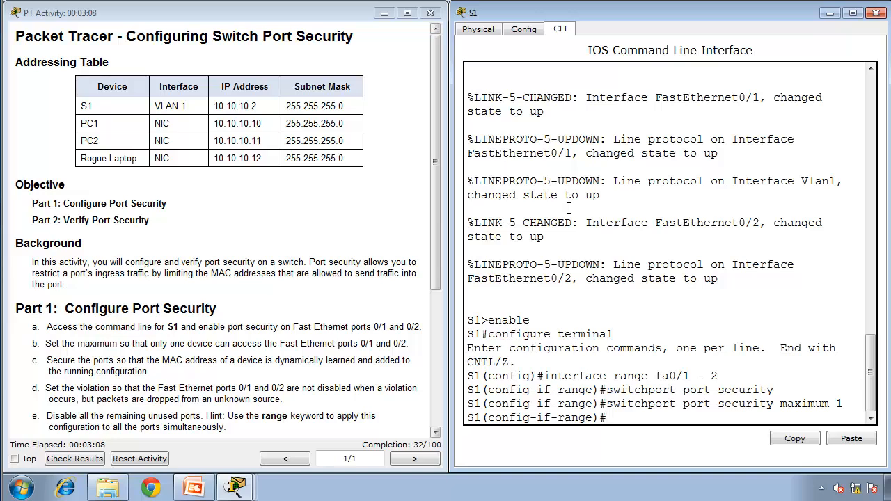
Step: Try to turn on sticky MAC address learning for the selected port range
{"action": "type", "text": "switchport port"}
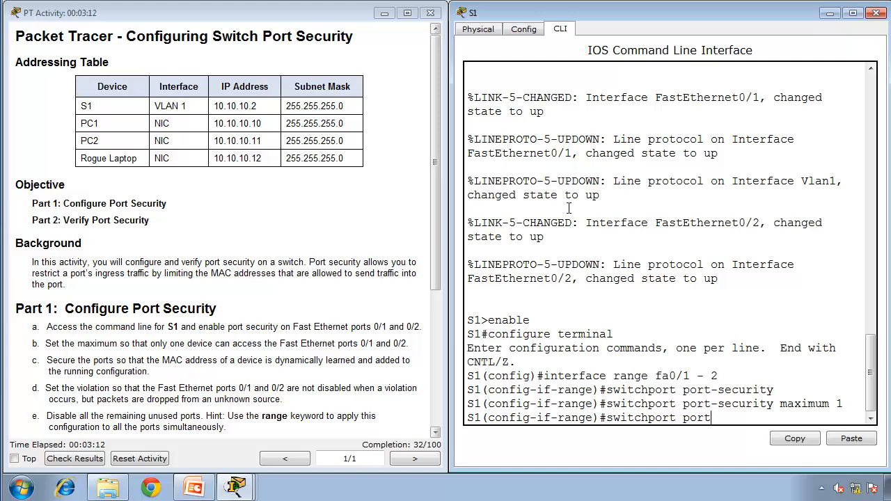
{"action": "type", "text": "-secuirty mac"}
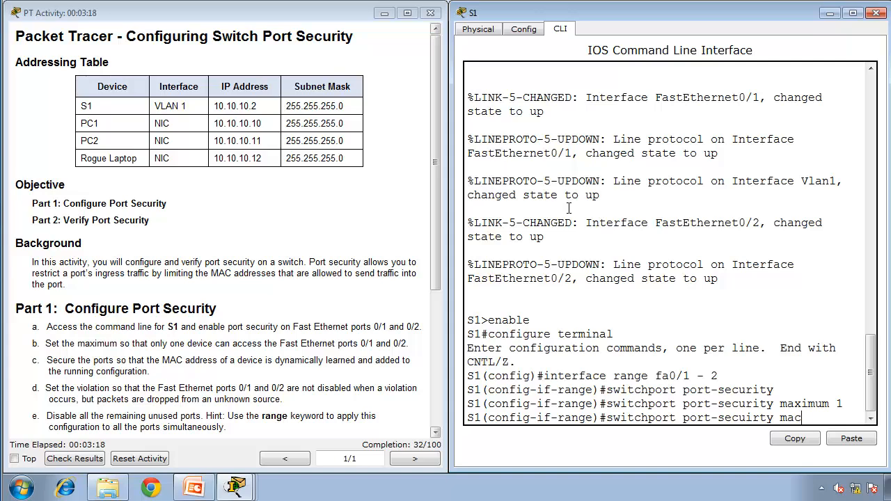
{"action": "type", "text": "-address sticky"}
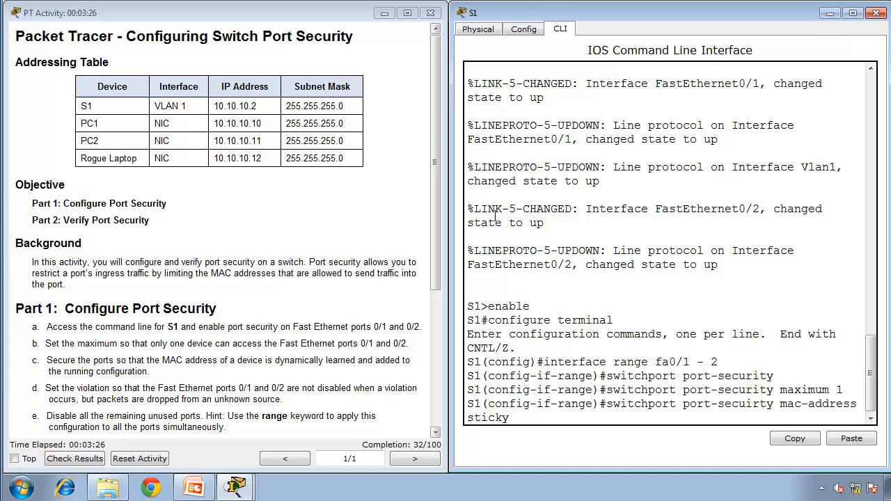
{"action": "key", "text": "Return"}
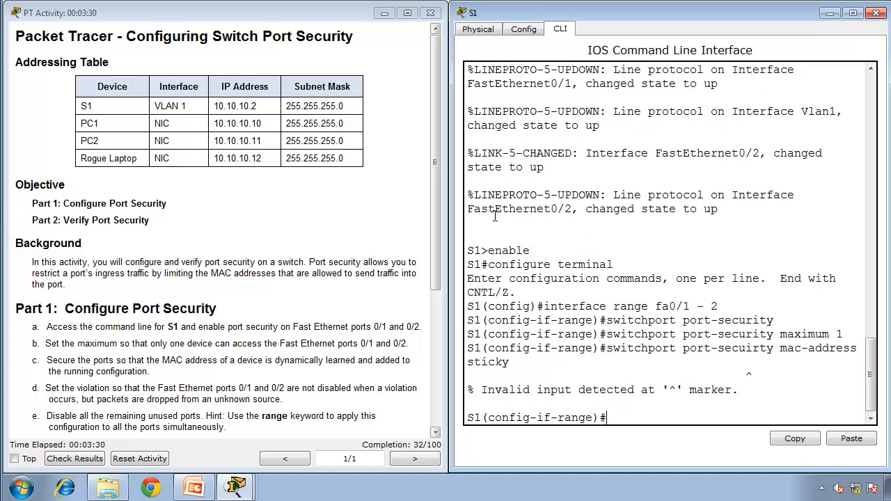
Step: Enable dynamic MAC address learning on fa0/1 and fa0/2 with switchport port-security mac-address sticky
{"action": "type", "text": "switchport p"}
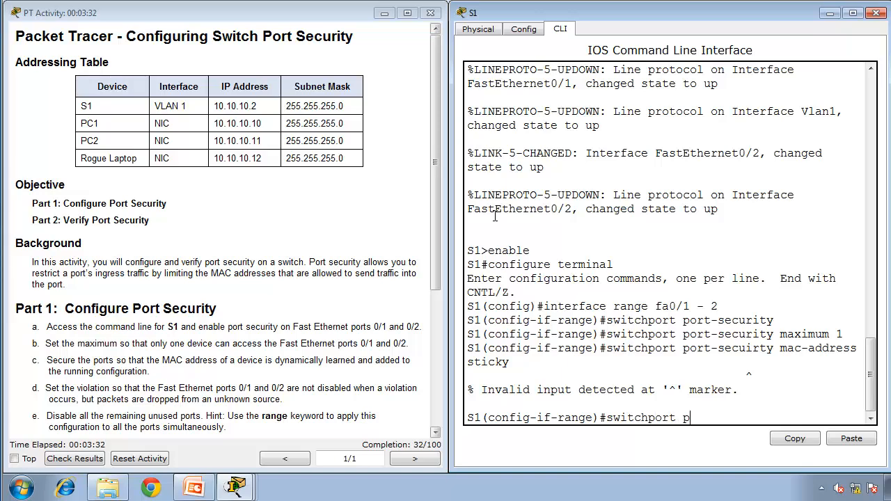
{"action": "type", "text": "ort-security ma"}
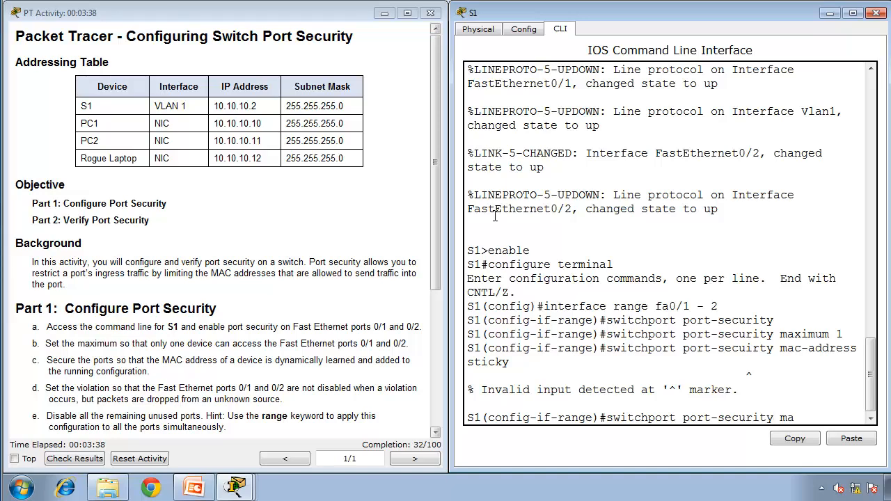
{"action": "type", "text": "c-address s"}
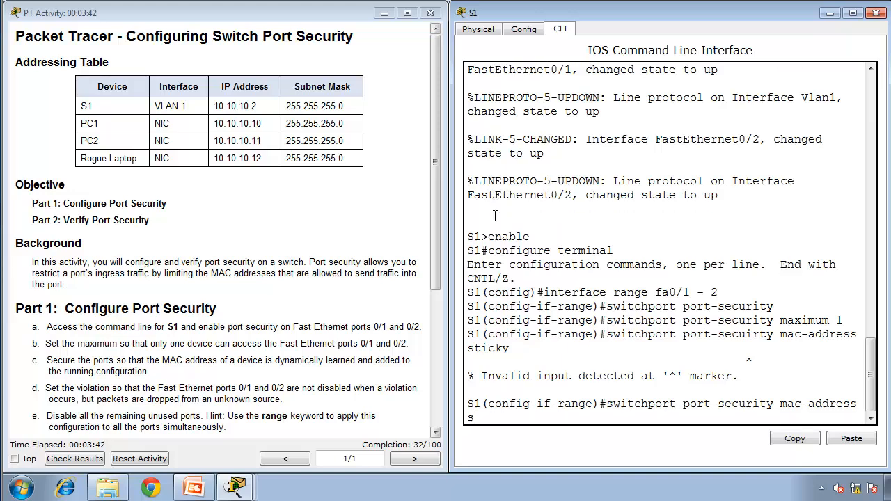
{"action": "type", "text": "ticky"}
{"action": "key", "text": "Return"}
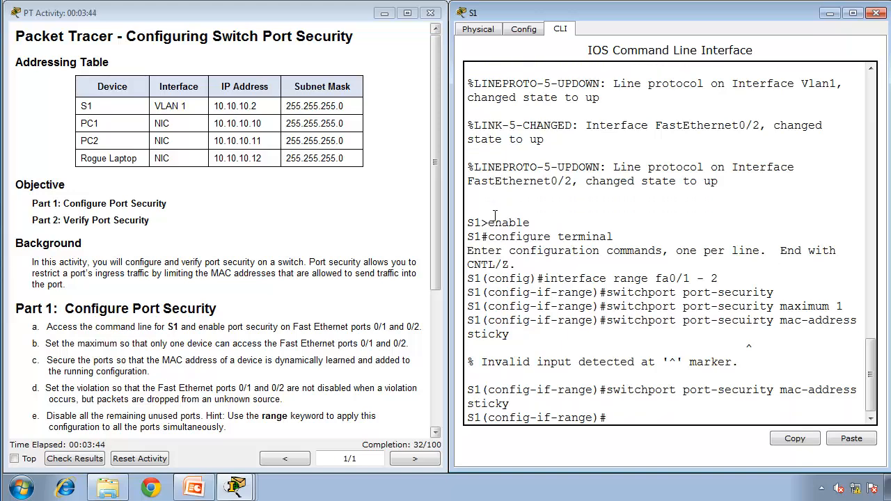
Step: Review the entered interface range, port-security, maximum and sticky commands in the console, checking the spelling in the rejected command
{"action": "double_click", "coordinate": [749, 347]}
{"action": "left_click", "coordinate": [753, 348]}
{"action": "left_click_drag", "start_coordinate": [760, 320], "coordinate": [746, 321]}
{"action": "left_click", "coordinate": [549, 278]}
{"action": "left_click_drag", "start_coordinate": [549, 277], "coordinate": [726, 277]}
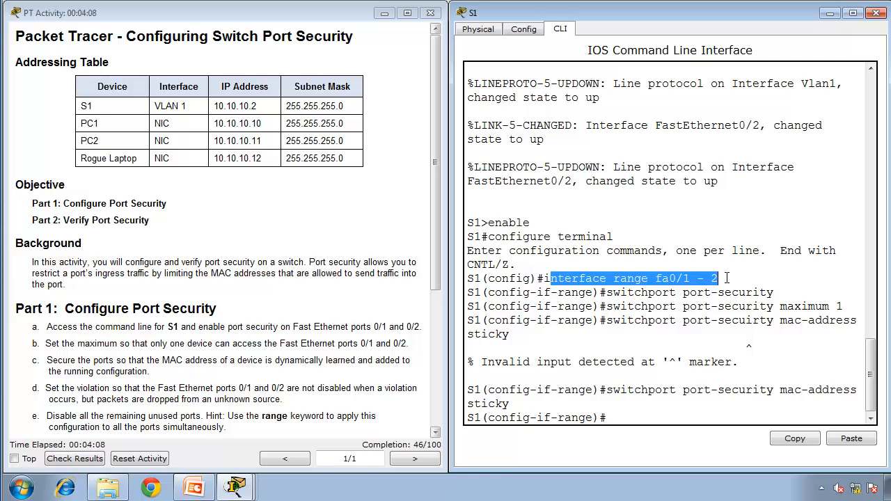
{"action": "left_click_drag", "start_coordinate": [607, 293], "coordinate": [787, 295]}
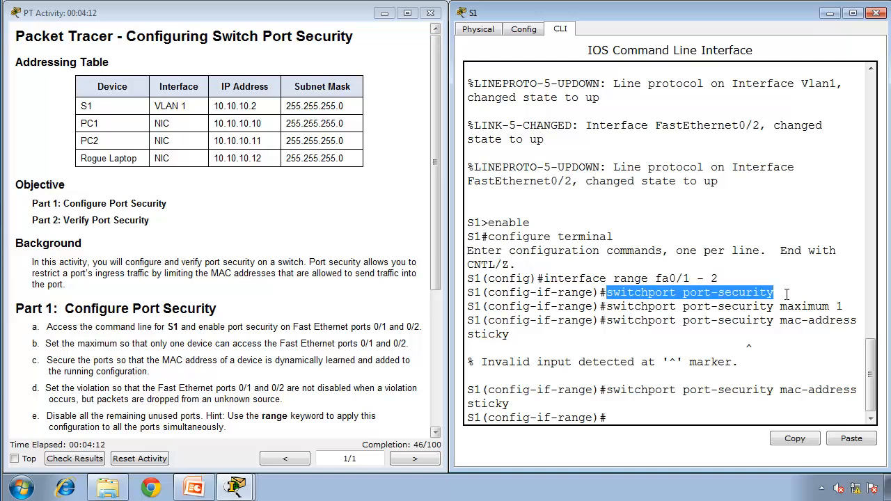
{"action": "left_click_drag", "start_coordinate": [606, 307], "coordinate": [851, 307]}
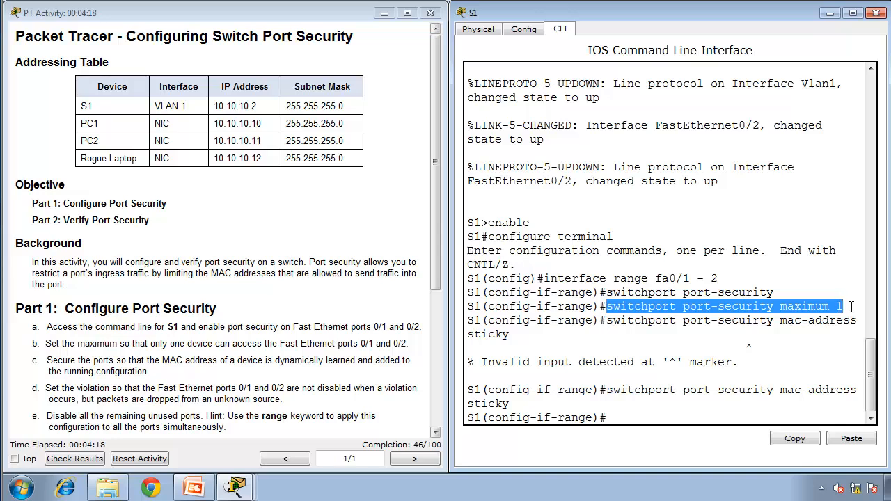
{"action": "mouse_move", "coordinate": [613, 321]}
{"action": "left_mouse_down"}
{"action": "mouse_move", "coordinate": [606, 337]}
{"action": "mouse_move", "coordinate": [607, 321]}
{"action": "left_mouse_up"}
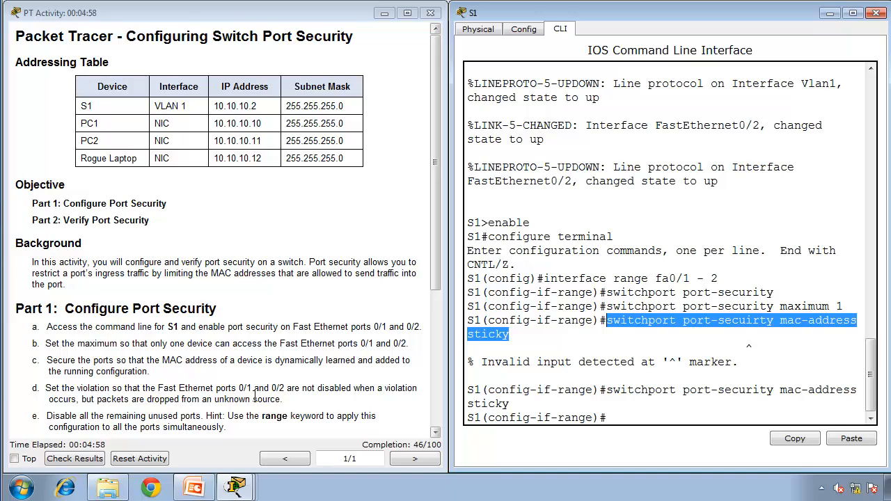
Step: Set the violation mode on fa0/1 and fa0/2 with switchport port-security violation restrict
{"action": "left_click", "coordinate": [596, 417]}
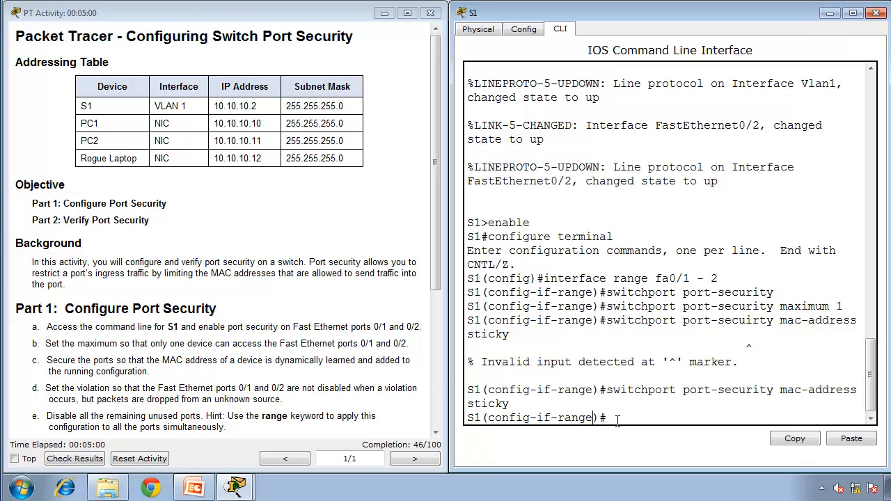
{"action": "left_click", "coordinate": [620, 417]}
{"action": "type", "text": "switchport port-secuir"}
{"action": "key", "text": "BackSpace"}
{"action": "key", "text": "BackSpace"}
{"action": "type", "text": "rity"}
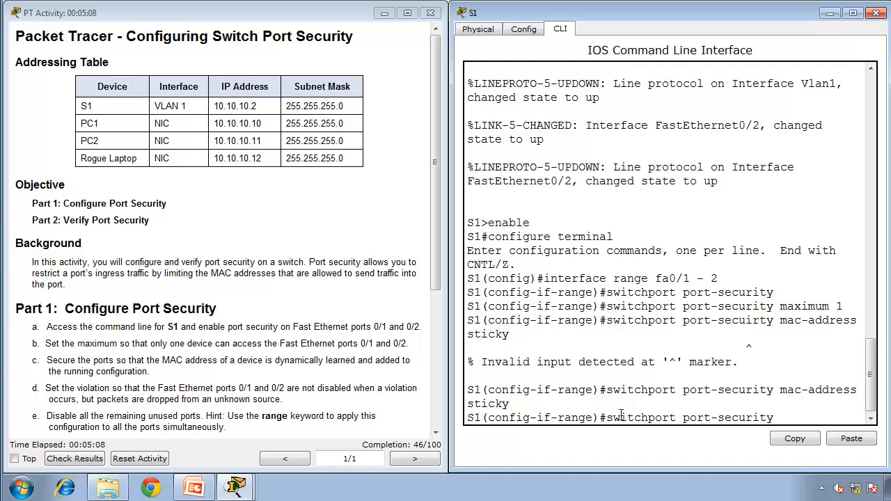
{"action": "type", "text": " violation rest"}
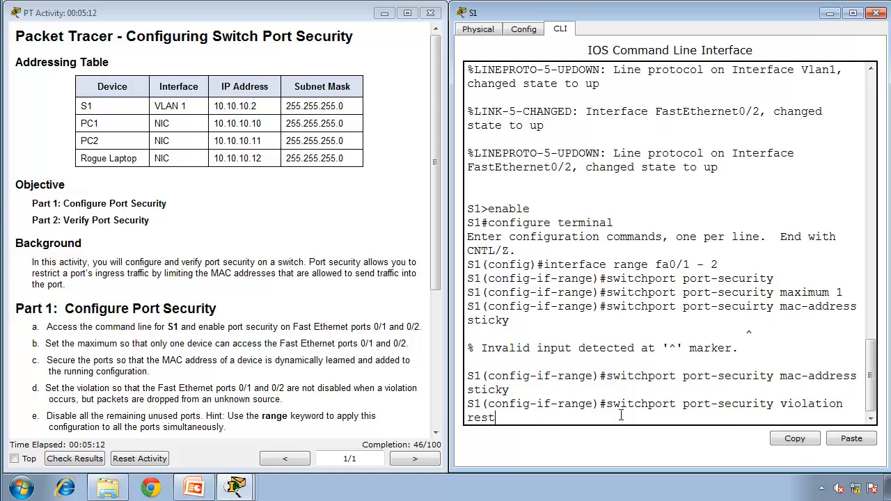
{"action": "type", "text": "rict"}
{"action": "key", "text": "Return"}
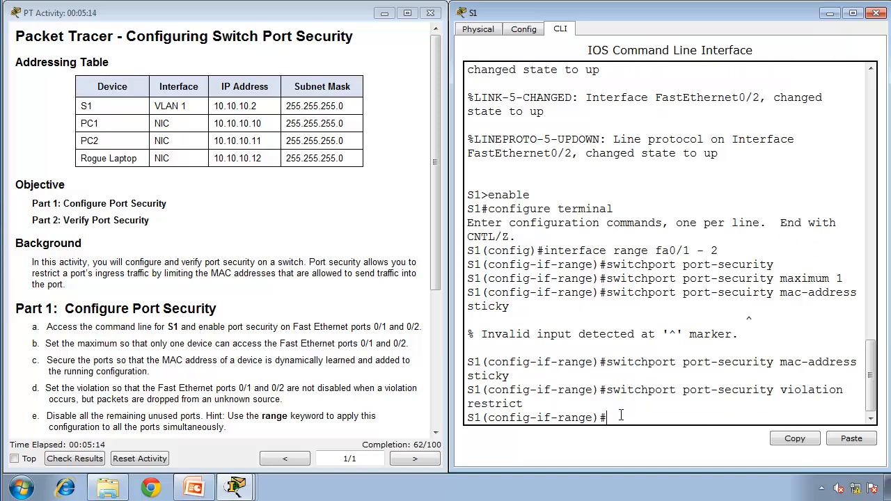
Step: Review the entered violation restrict command and read instruction e about disabling the unused ports
{"action": "left_click_drag", "start_coordinate": [606, 392], "coordinate": [778, 390]}
{"action": "double_click", "coordinate": [796, 391]}
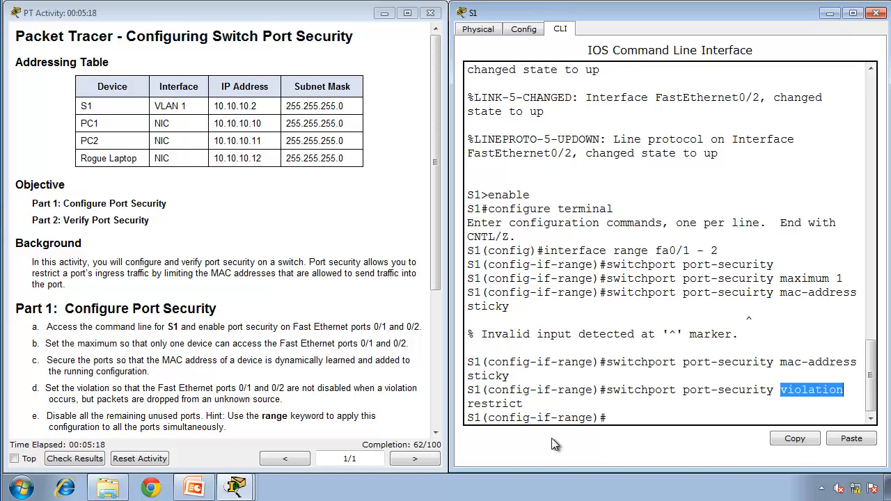
{"action": "double_click", "coordinate": [491, 404]}
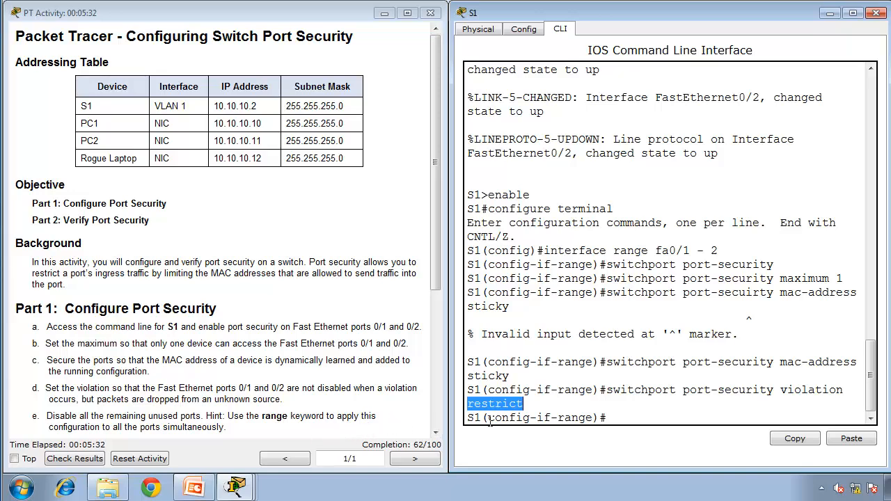
{"action": "left_click", "coordinate": [56, 418]}
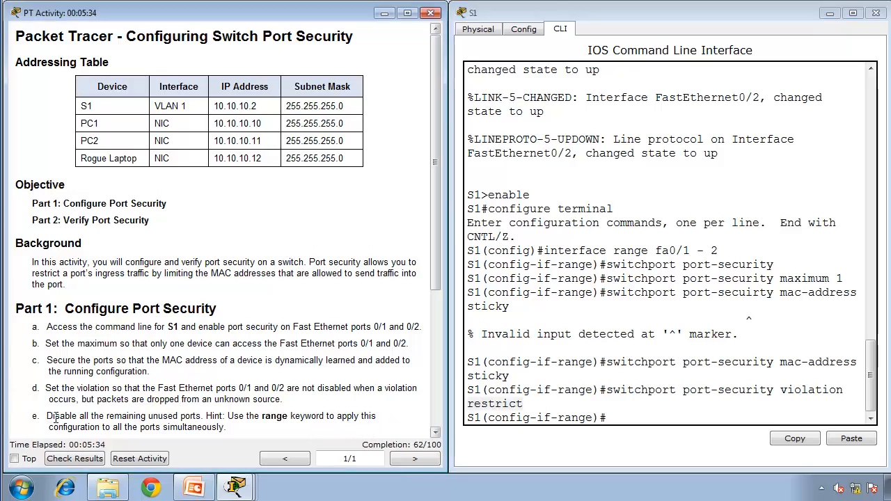
{"action": "left_click_drag", "start_coordinate": [55, 418], "coordinate": [238, 427]}
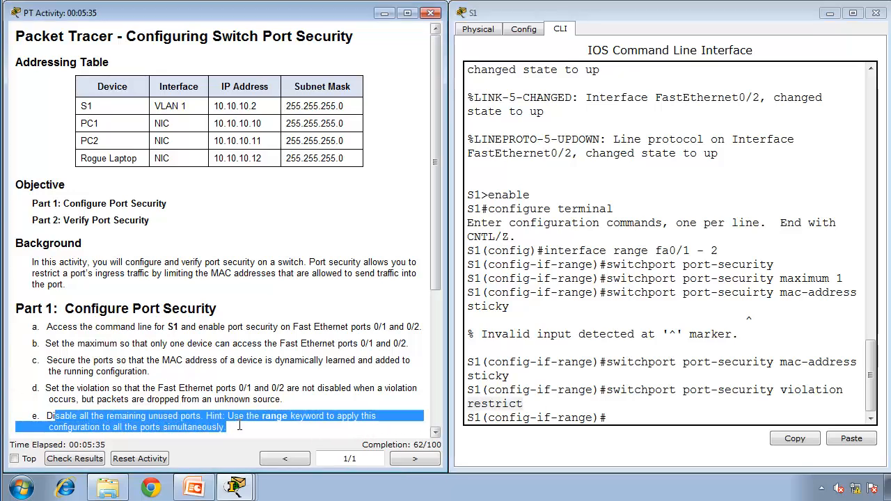
Step: Leave S1's interface range configuration and return to privileged EXEC mode with end
{"action": "left_click", "coordinate": [655, 418]}
{"action": "type", "text": "e"}
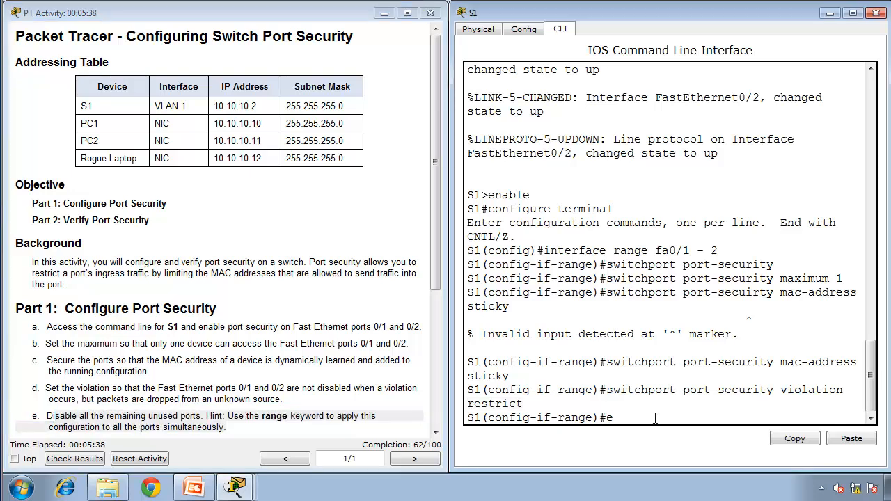
{"action": "type", "text": "nd"}
{"action": "key", "text": "Return"}
{"action": "key", "text": "Return"}
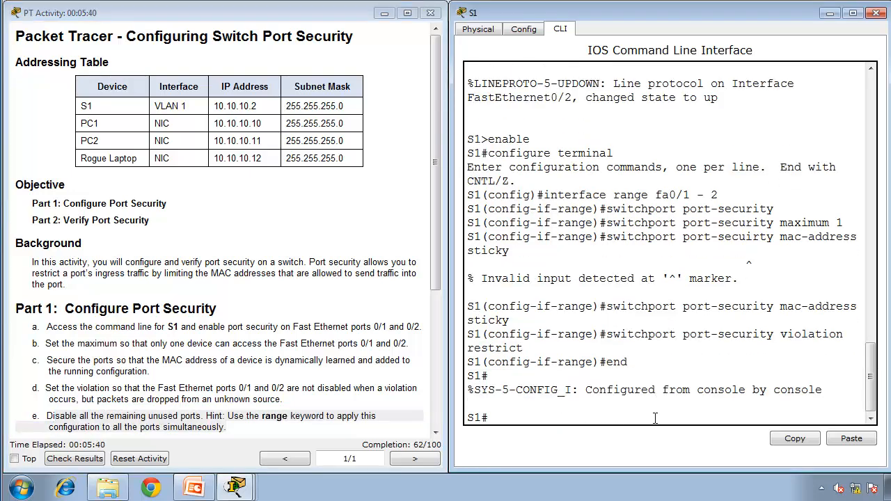
Step: List the status of all S1 interfaces with show ip interface brief, paging through the full output
{"action": "type", "text": "show ip interface b"}
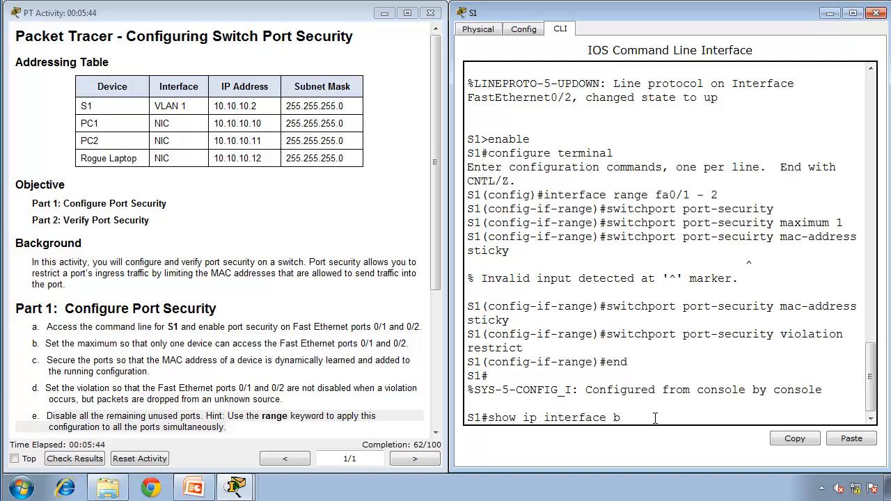
{"action": "type", "text": "rief"}
{"action": "key", "text": "Return"}
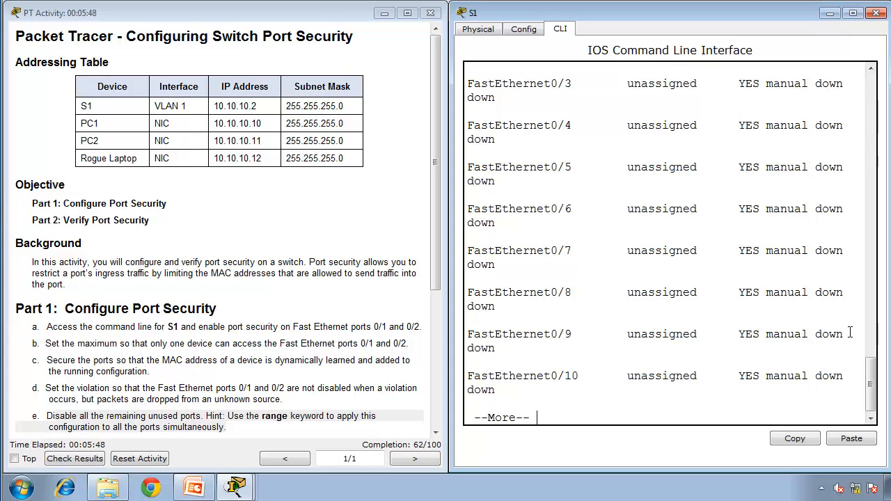
{"action": "key", "text": "space"}
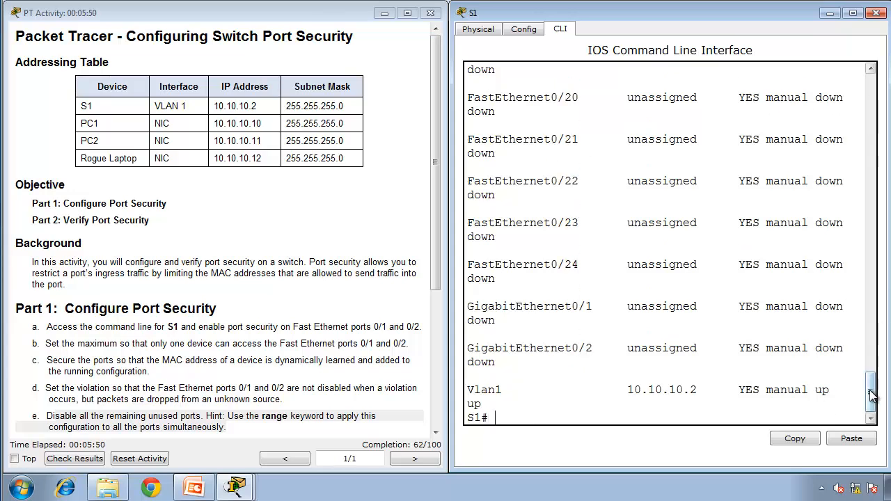
Step: Examine the status and protocol of FastEthernet0/1 and 0/2 and of the remaining ports in the interface listing
{"action": "left_click_drag", "start_coordinate": [872, 396], "coordinate": [871, 286]}
{"action": "double_click", "coordinate": [823, 217]}
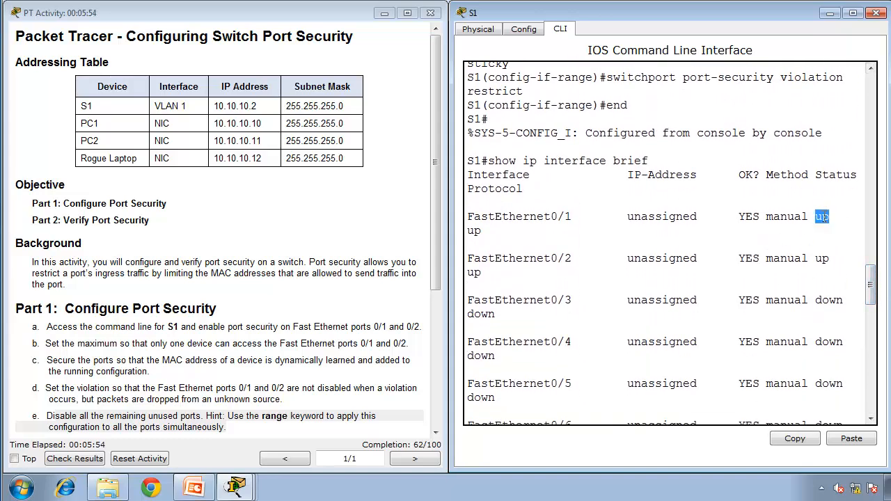
{"action": "double_click", "coordinate": [475, 231]}
{"action": "double_click", "coordinate": [475, 273]}
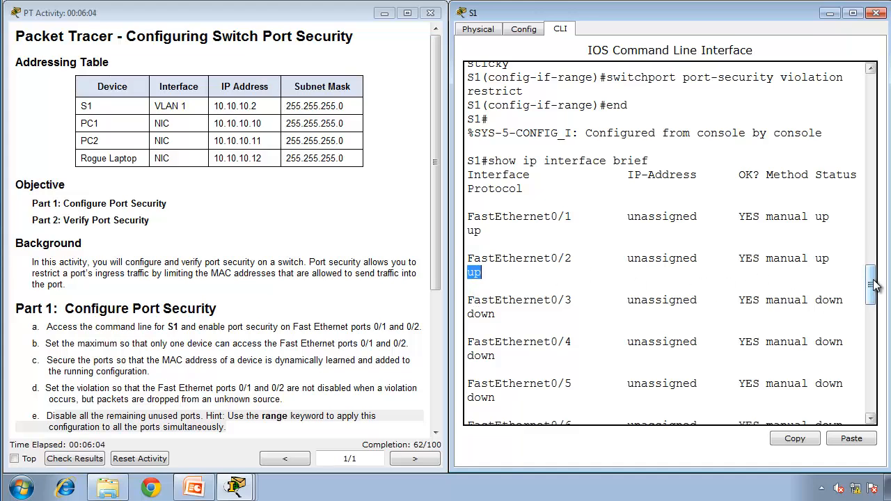
{"action": "left_click_drag", "start_coordinate": [874, 290], "coordinate": [850, 404]}
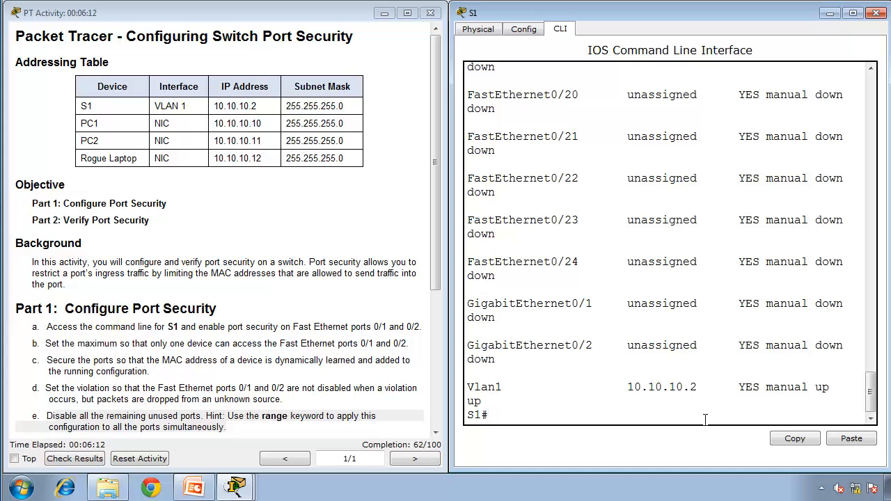
Step: Enter global configuration mode and select all unused ports with interface range fa0/3 - 24 , g0/1 - 2
{"action": "type", "text": "configure terminal"}
{"action": "key", "text": "Return"}
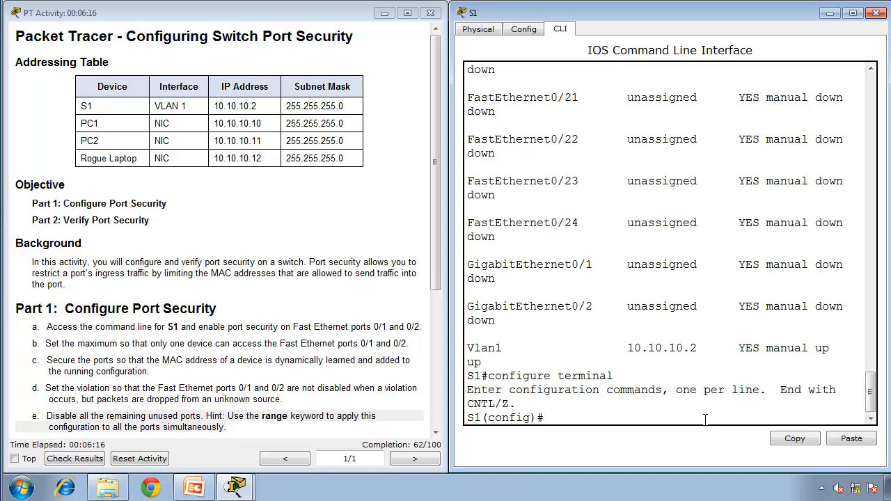
{"action": "type", "text": "interface range fa0/4"}
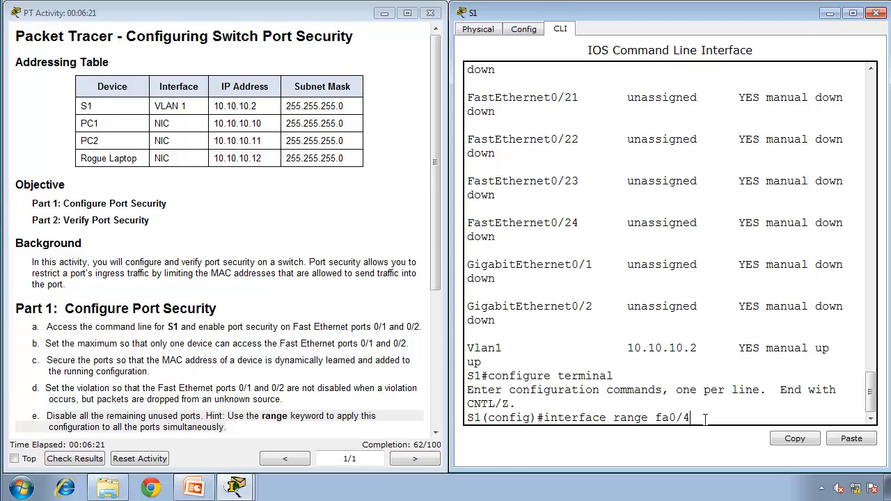
{"action": "key", "text": "BackSpace"}
{"action": "type", "text": "3 - 24 , g0/1 - 2"}
{"action": "key", "text": "Return"}
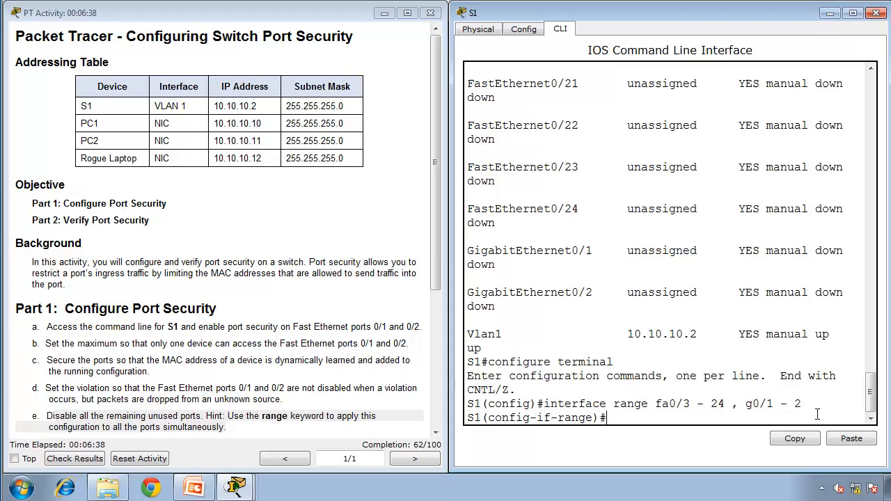
Step: Disable the selected range of unused ports with the shutdown command
{"action": "type", "text": "sht"}
{"action": "key", "text": "BackSpace"}
{"action": "type", "text": "utdown"}
{"action": "key", "text": "Return"}
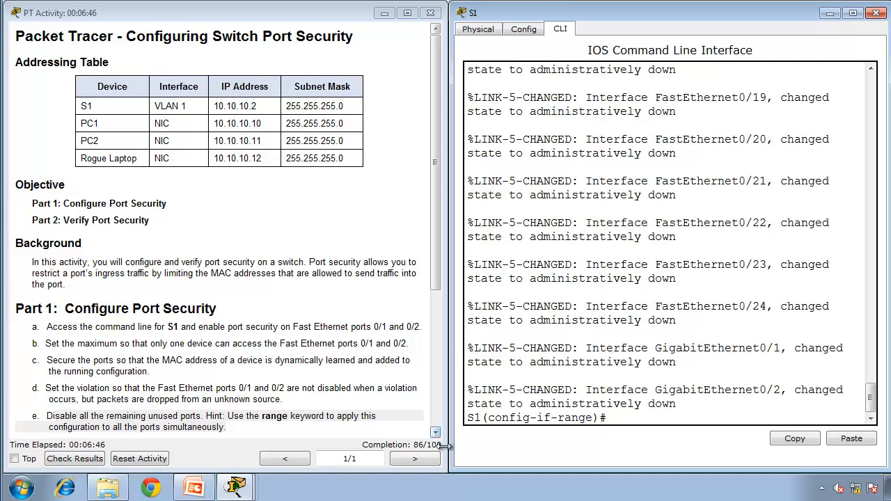
Step: Narrow the instructions window, widen the S1 console window, and leave configuration mode with end
{"action": "left_click_drag", "start_coordinate": [450, 414], "coordinate": [384, 410]}
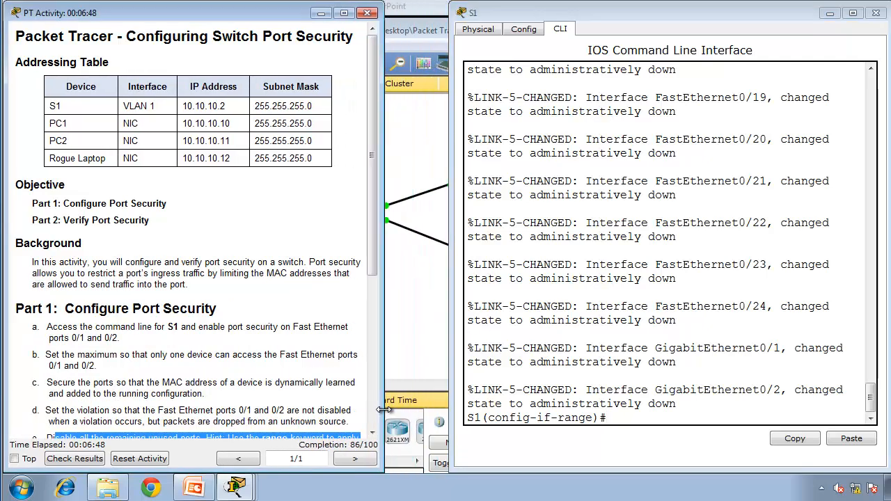
{"action": "left_click_drag", "start_coordinate": [451, 403], "coordinate": [310, 398]}
{"action": "type", "text": "end"}
{"action": "key", "text": "Return"}
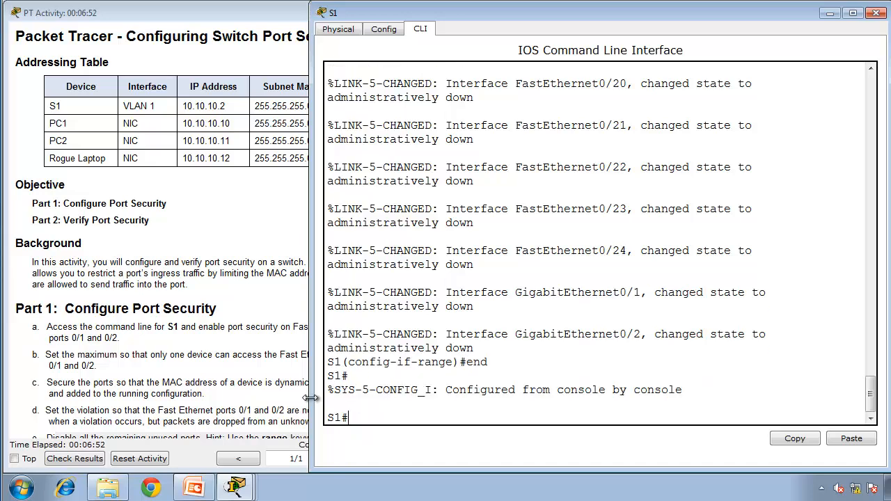
Step: Try to list a brief status summary of the switch's interfaces
{"action": "type", "text": "show ip interfce brief"}
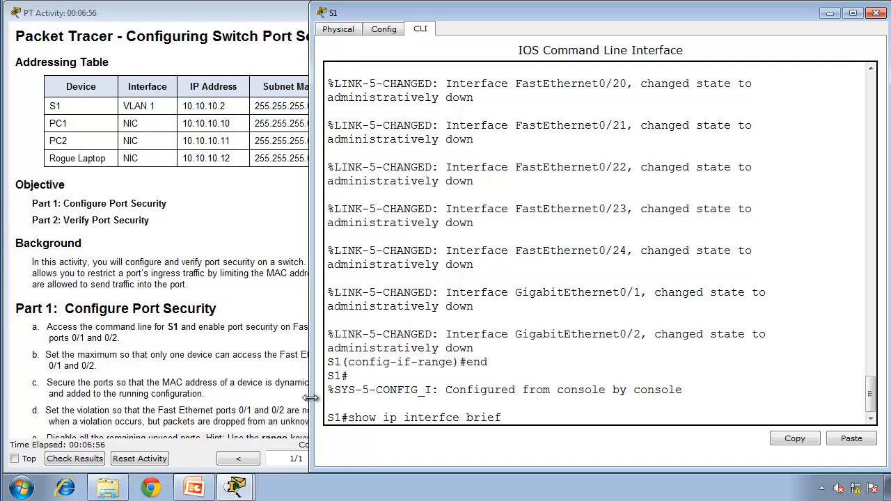
{"action": "key", "text": "Return"}
Step: Run show ip interface brief and check the status of the ports from FastEthernet0/3 through GigabitEthernet0/2
{"action": "type", "text": "show i"}
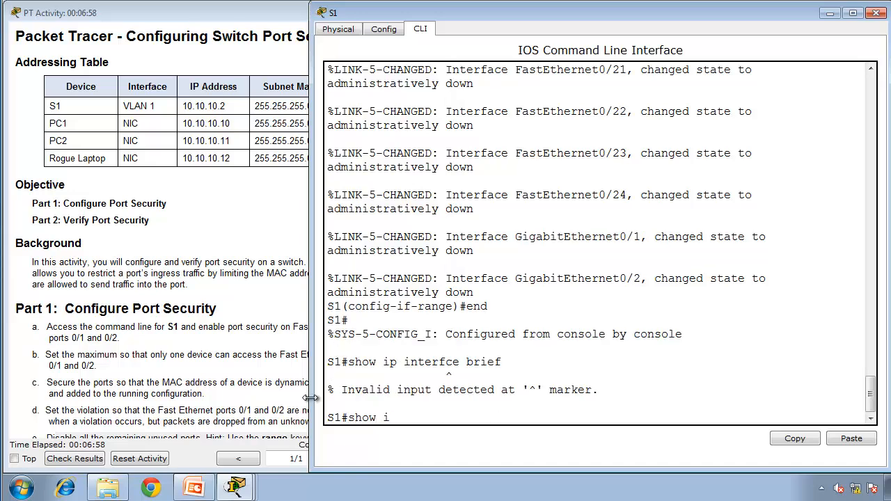
{"action": "type", "text": "p interface"}
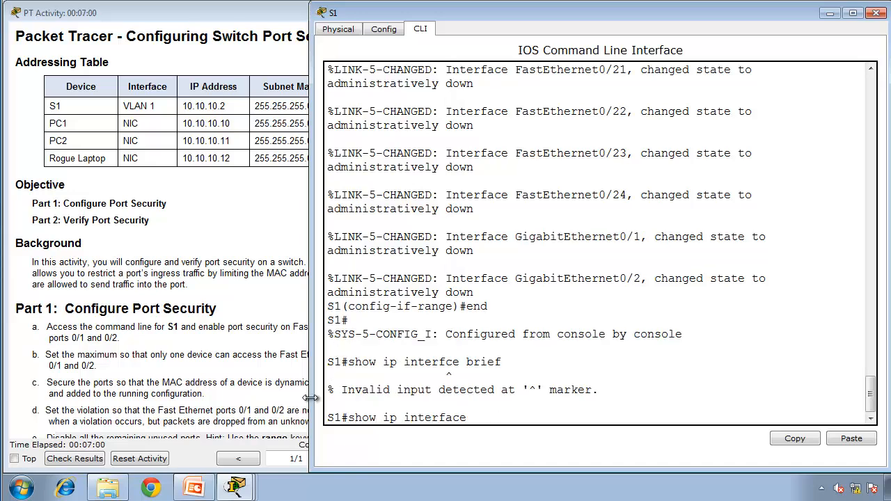
{"action": "type", "text": " brief"}
{"action": "key", "text": "Return"}
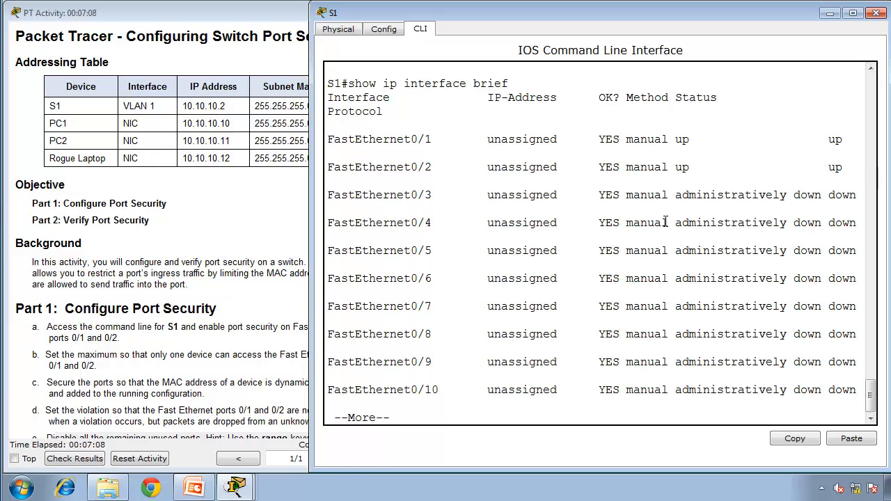
{"action": "left_click_drag", "start_coordinate": [680, 195], "coordinate": [824, 195]}
{"action": "key", "text": "space"}
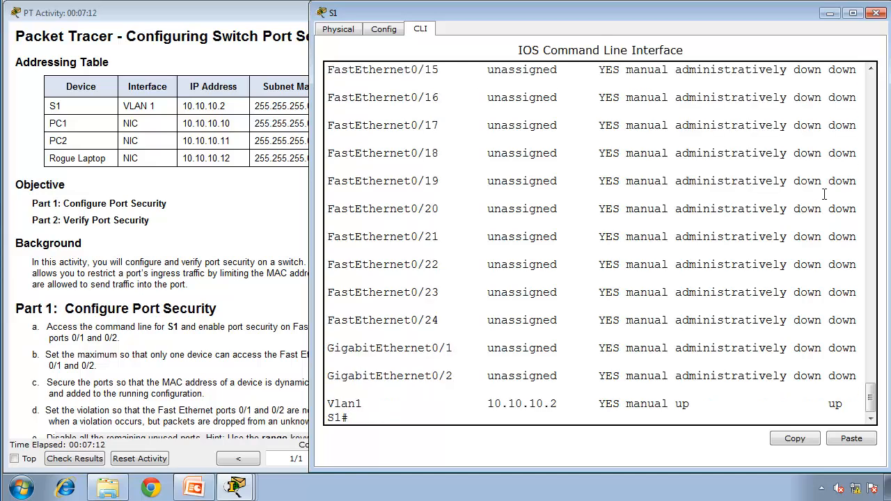
Step: Narrow the activity instructions window beside the console and read the Part 2: Verify Port Security tasks
{"action": "left_click", "coordinate": [134, 358]}
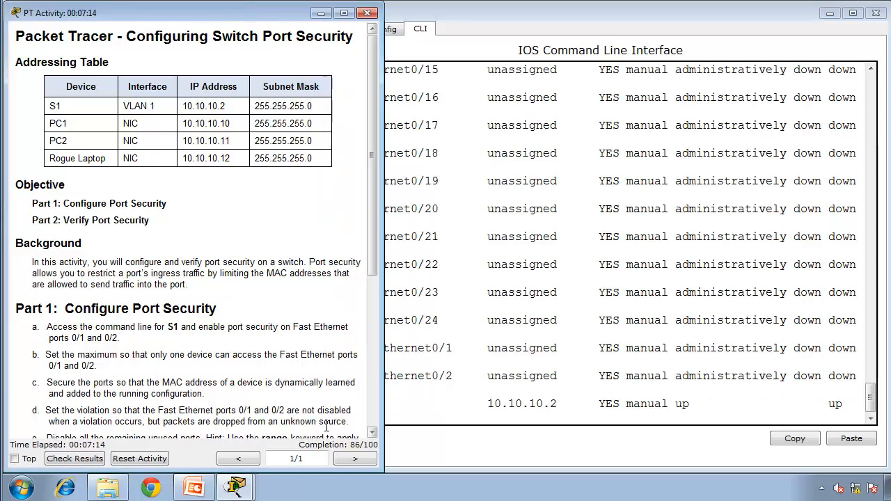
{"action": "left_click_drag", "start_coordinate": [323, 410], "coordinate": [298, 422]}
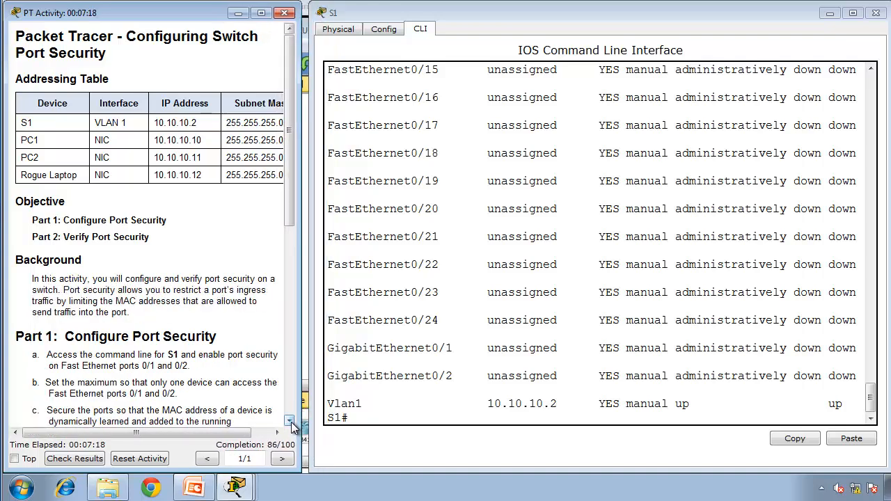
{"action": "left_click", "coordinate": [290, 422]}
{"action": "left_click", "coordinate": [290, 421]}
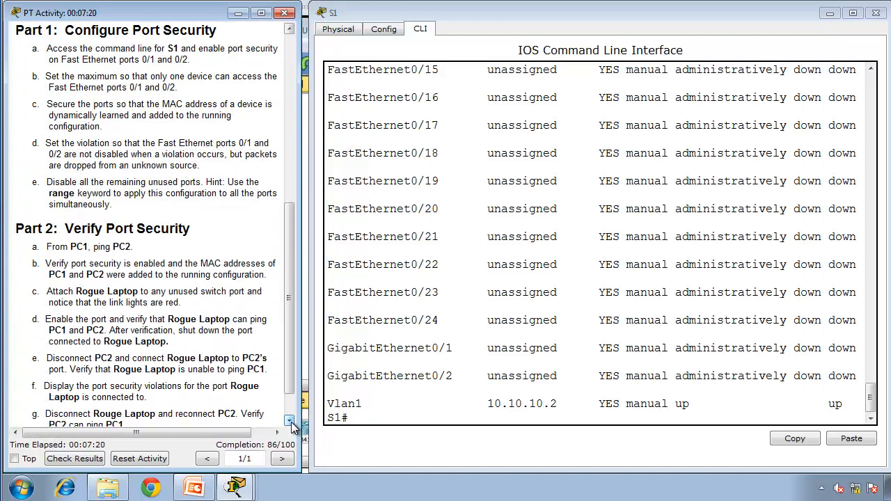
{"action": "left_click", "coordinate": [291, 421]}
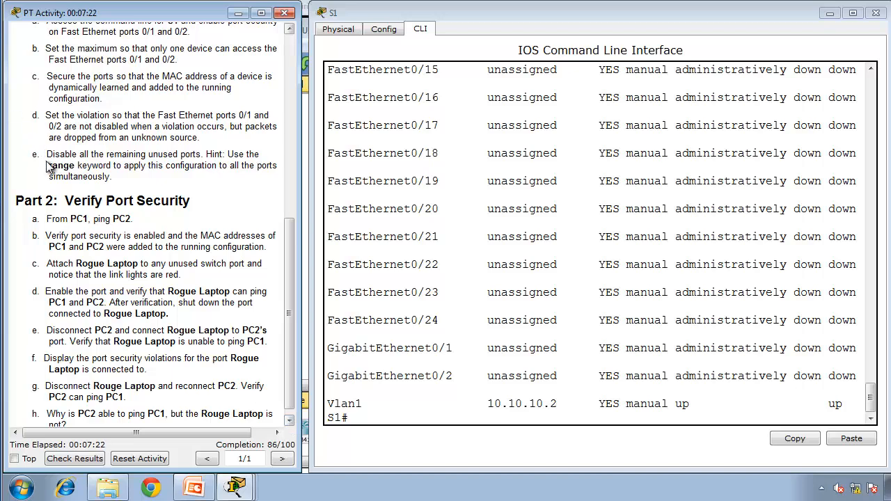
{"action": "left_click", "coordinate": [290, 422]}
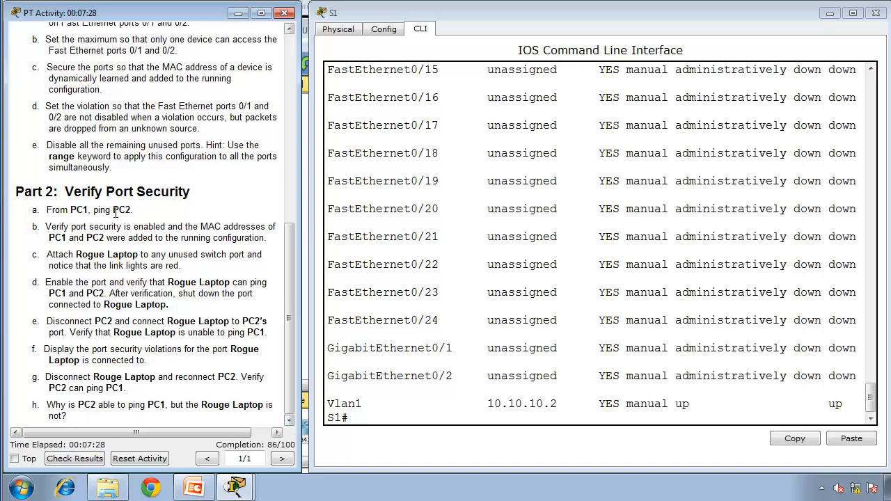
Step: Open PC1's Command Prompt and move its window clear of the activity instructions
{"action": "mouse_move", "coordinate": [235, 487]}
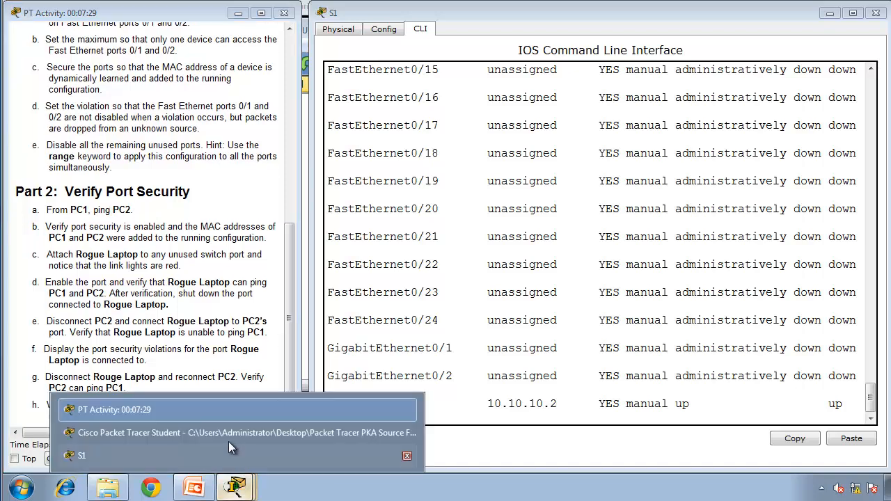
{"action": "left_click", "coordinate": [223, 433]}
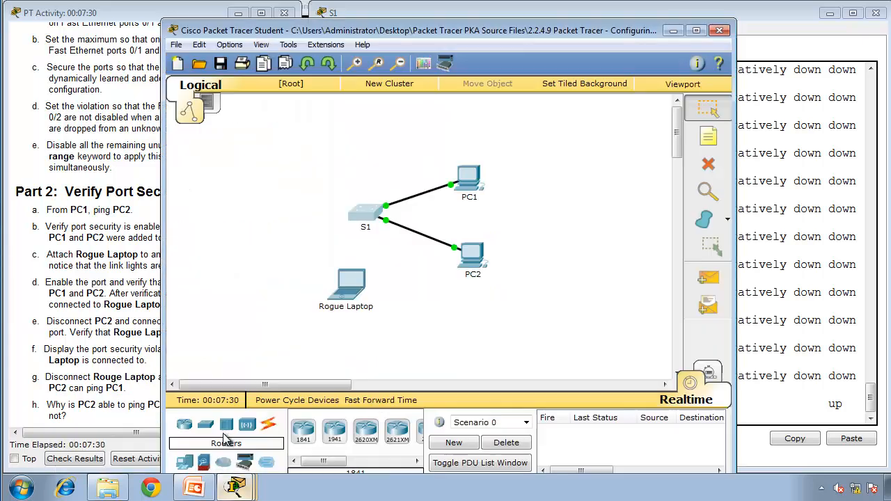
{"action": "left_click", "coordinate": [467, 186]}
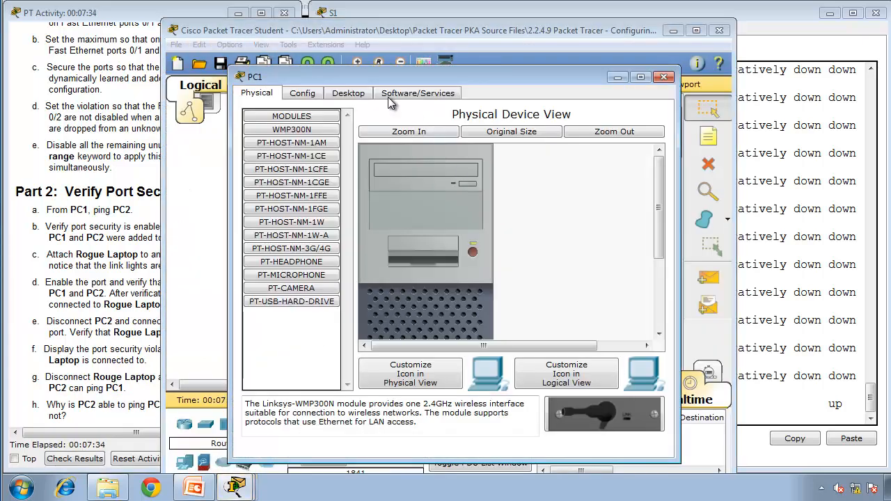
{"action": "left_click", "coordinate": [397, 93]}
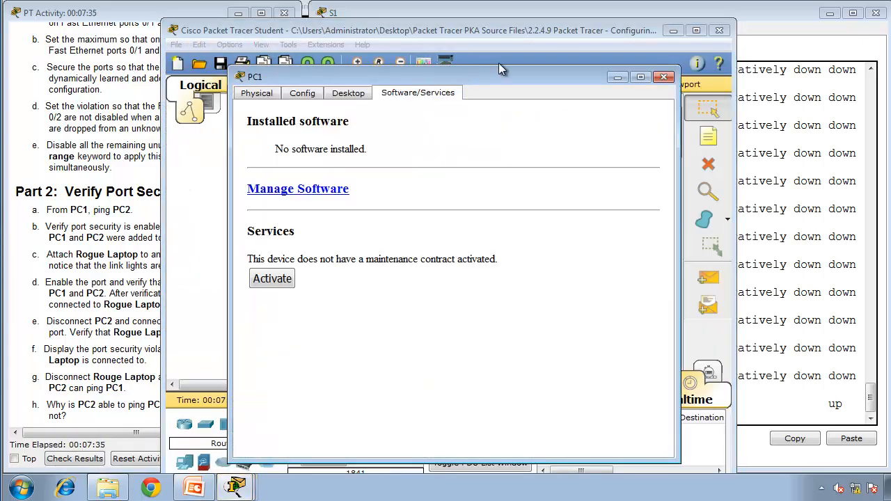
{"action": "left_click", "coordinate": [343, 93]}
{"action": "left_click", "coordinate": [530, 145]}
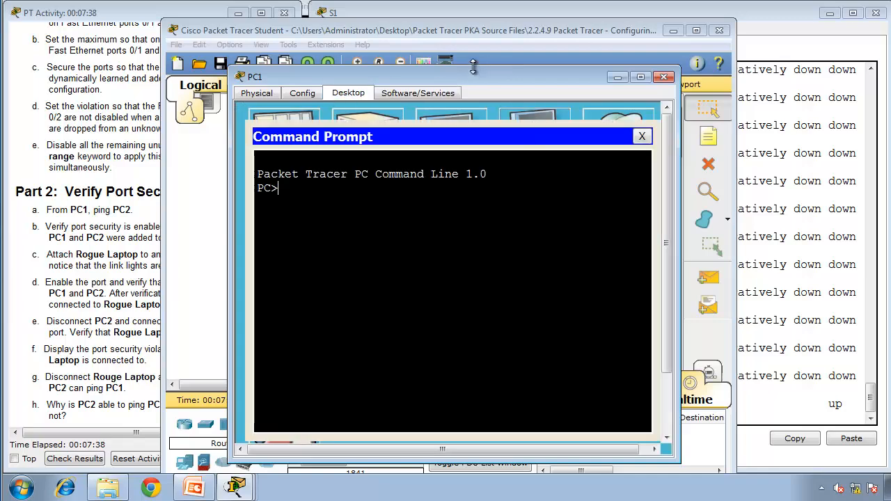
{"action": "left_click_drag", "start_coordinate": [469, 76], "coordinate": [576, 32]}
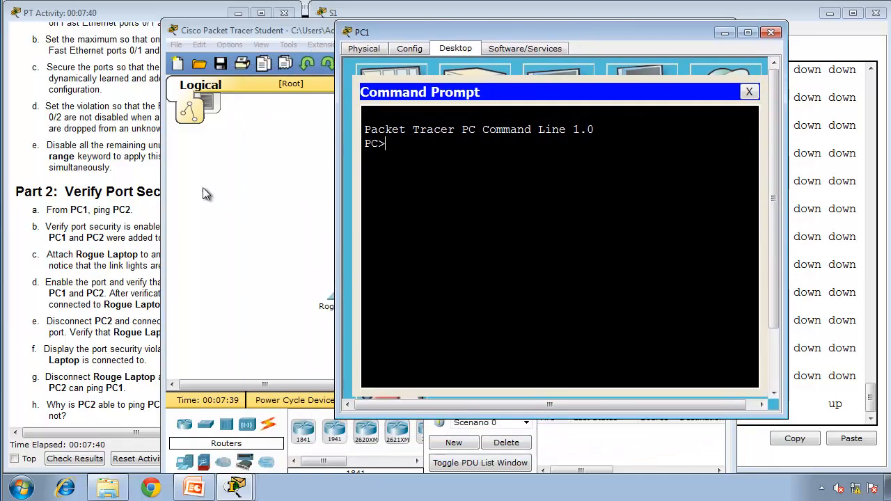
Step: Look up PC2's IP address in the Addressing Table and ping 10.10.10.11 from PC1
{"action": "left_click", "coordinate": [104, 164]}
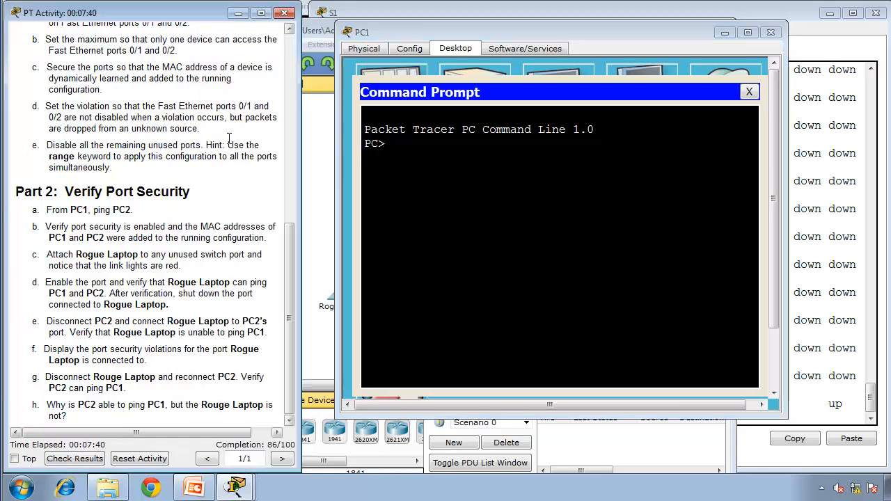
{"action": "scroll", "coordinate": [172, 158], "scroll_direction": "up", "scroll_amount": 10}
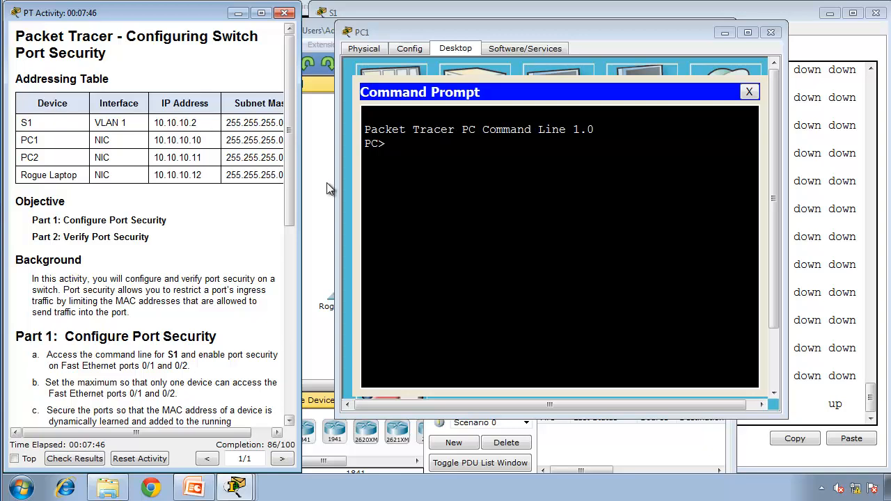
{"action": "left_click", "coordinate": [470, 201]}
{"action": "type", "text": "pi"}
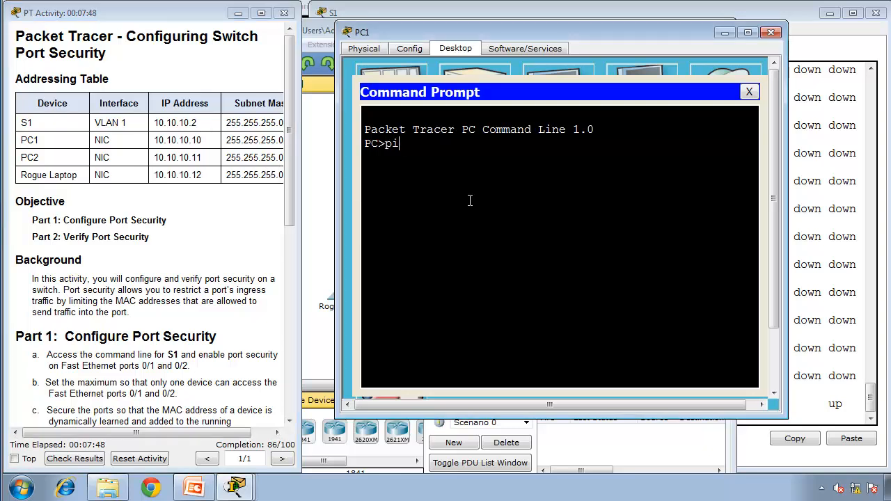
{"action": "type", "text": "ng 10.10.10.11"}
{"action": "key", "text": "Return"}
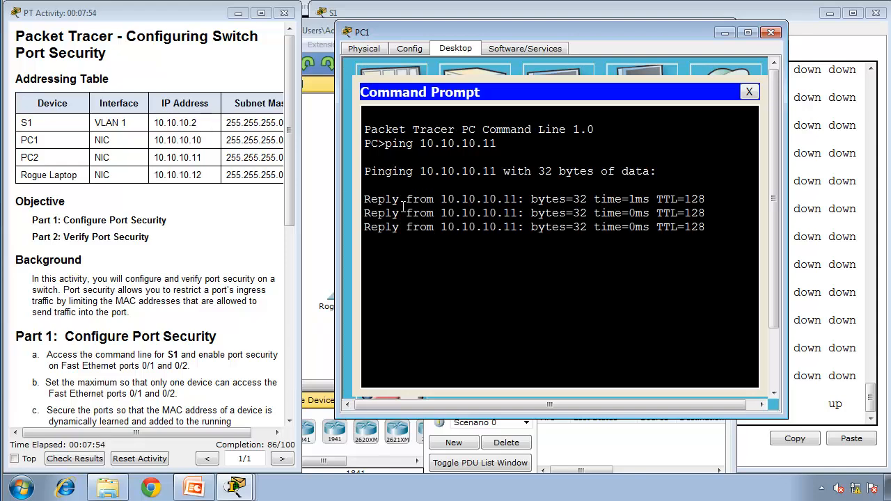
Step: Return to the Part 2 tasks and run show port-security int fa0/1 in the S1 console
{"action": "left_click", "coordinate": [292, 333]}
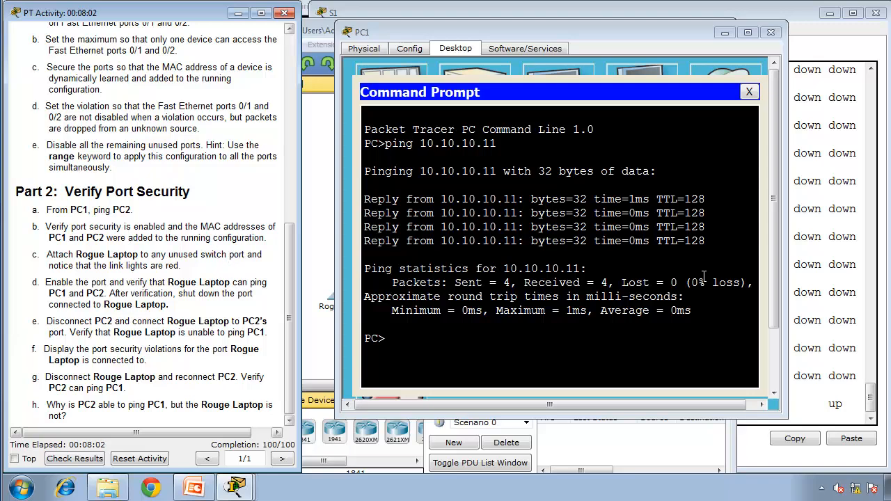
{"action": "left_click", "coordinate": [814, 280]}
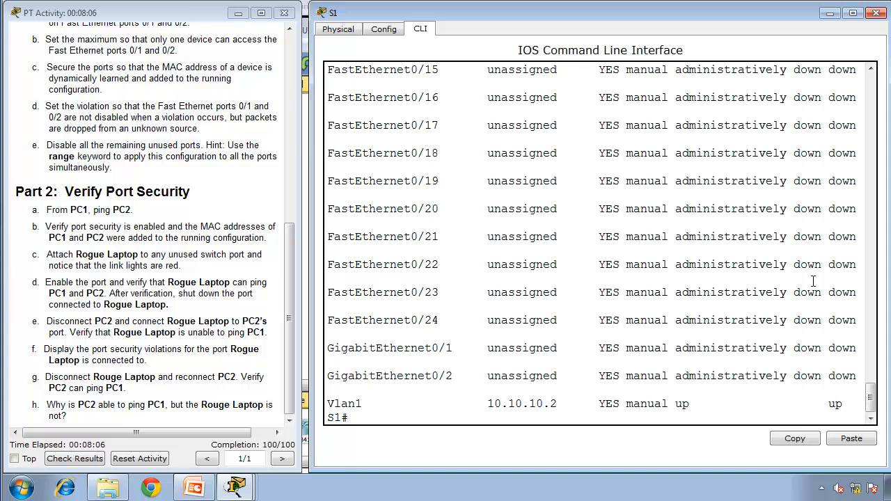
{"action": "type", "text": "show port-secuir"}
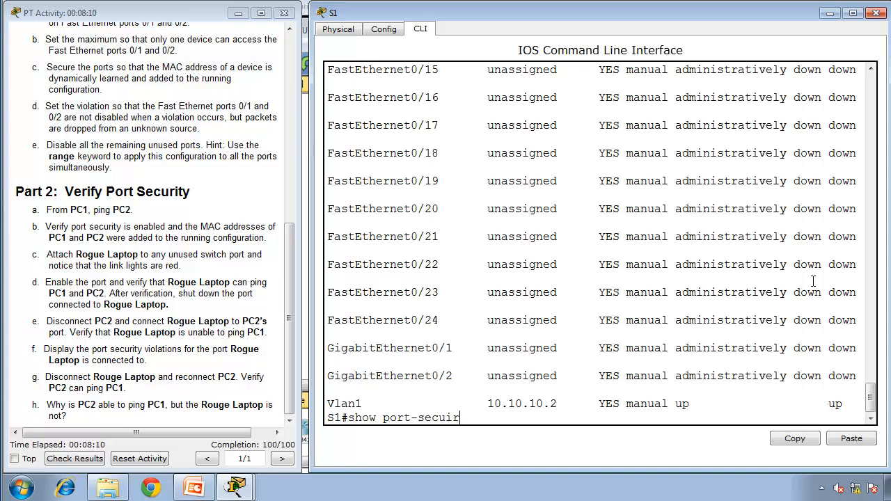
{"action": "key", "text": "BackSpace"}
{"action": "key", "text": "BackSpace"}
{"action": "type", "text": "rity int fa0/1"}
{"action": "key", "text": "Return"}
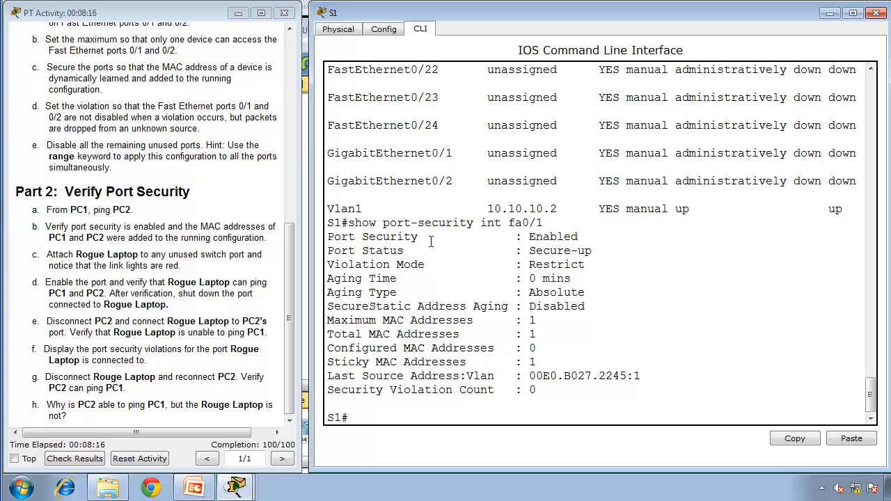
Step: Check fa0/1's port security state, port status, violation mode and last source MAC address in the output
{"action": "double_click", "coordinate": [544, 240]}
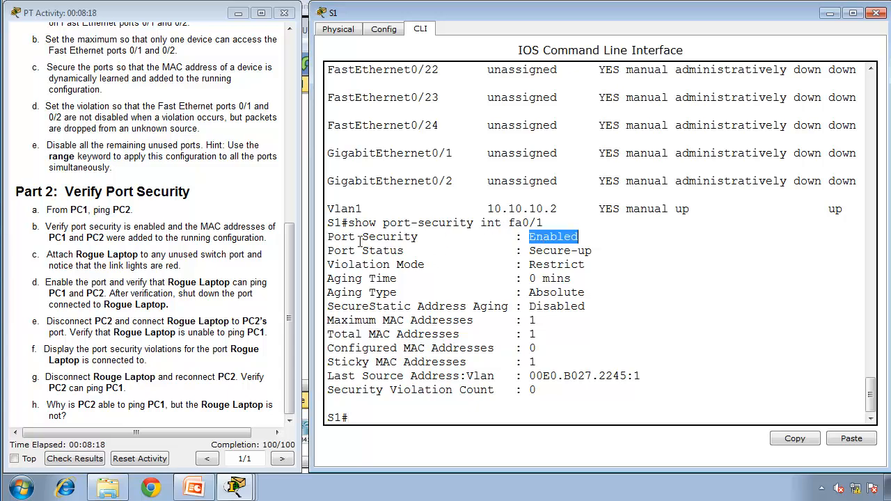
{"action": "mouse_move", "coordinate": [337, 240]}
{"action": "left_mouse_down"}
{"action": "mouse_move", "coordinate": [578, 232]}
{"action": "mouse_move", "coordinate": [594, 251]}
{"action": "mouse_move", "coordinate": [331, 264]}
{"action": "mouse_move", "coordinate": [328, 254]}
{"action": "left_mouse_up"}
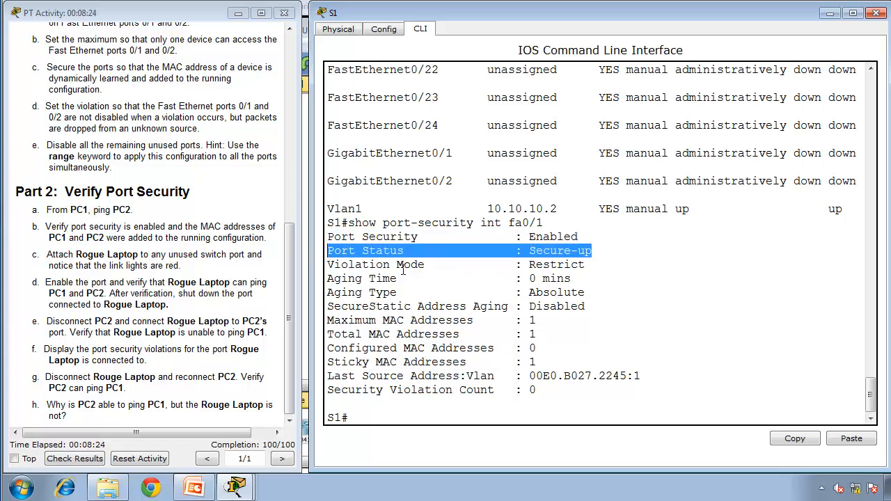
{"action": "left_click_drag", "start_coordinate": [586, 265], "coordinate": [330, 265]}
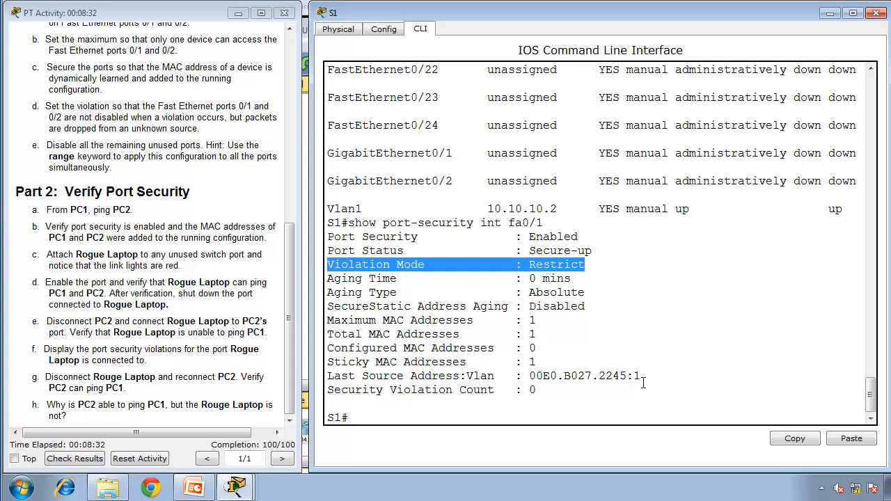
{"action": "mouse_move", "coordinate": [630, 376]}
{"action": "left_mouse_down"}
{"action": "mouse_move", "coordinate": [515, 376]}
{"action": "mouse_move", "coordinate": [641, 376]}
{"action": "left_mouse_up"}
{"action": "left_click_drag", "start_coordinate": [342, 382], "coordinate": [327, 376]}
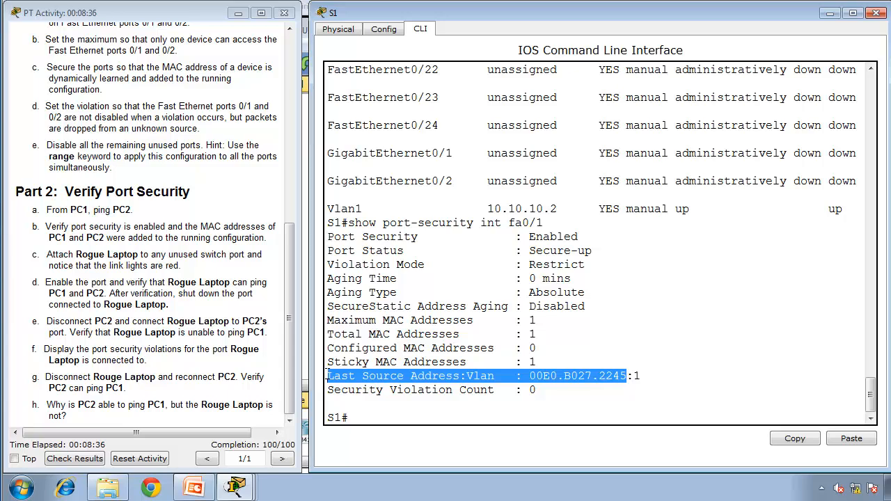
{"action": "left_click", "coordinate": [591, 380]}
{"action": "left_click_drag", "start_coordinate": [591, 380], "coordinate": [531, 376]}
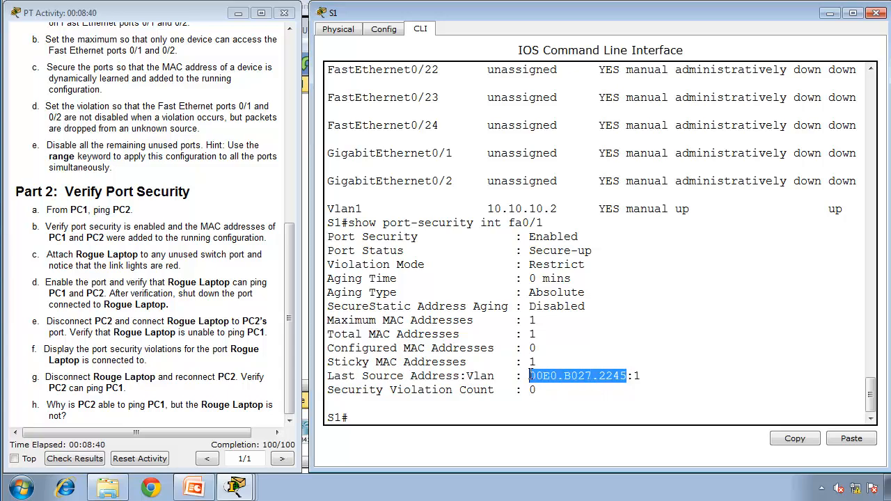
{"action": "left_click", "coordinate": [508, 404]}
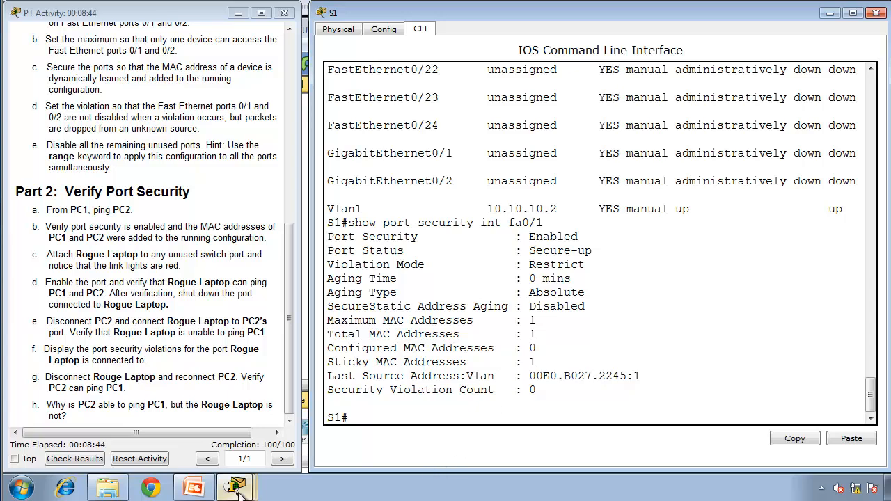
Step: Run ipconfig /all on PC1, compare its physical address with fa0/1's last source address, and close the PC1 window
{"action": "mouse_move", "coordinate": [235, 487]}
{"action": "left_click", "coordinate": [185, 457]}
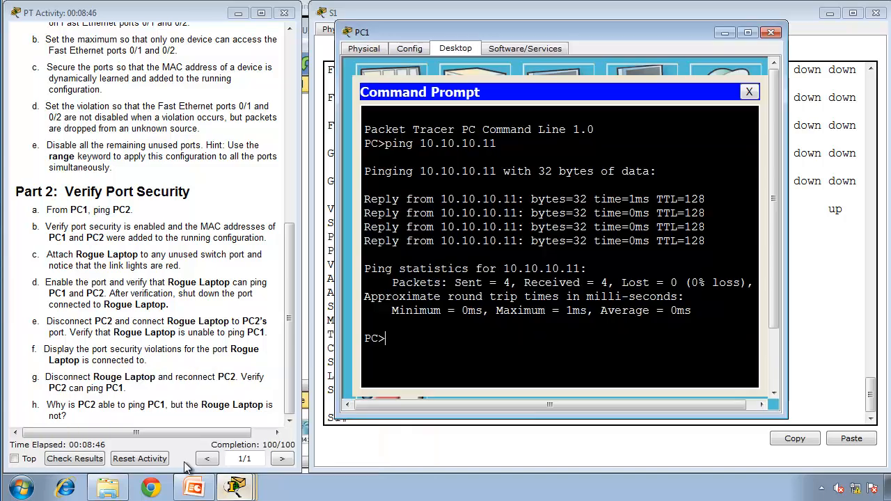
{"action": "left_click_drag", "start_coordinate": [511, 32], "coordinate": [165, 50]}
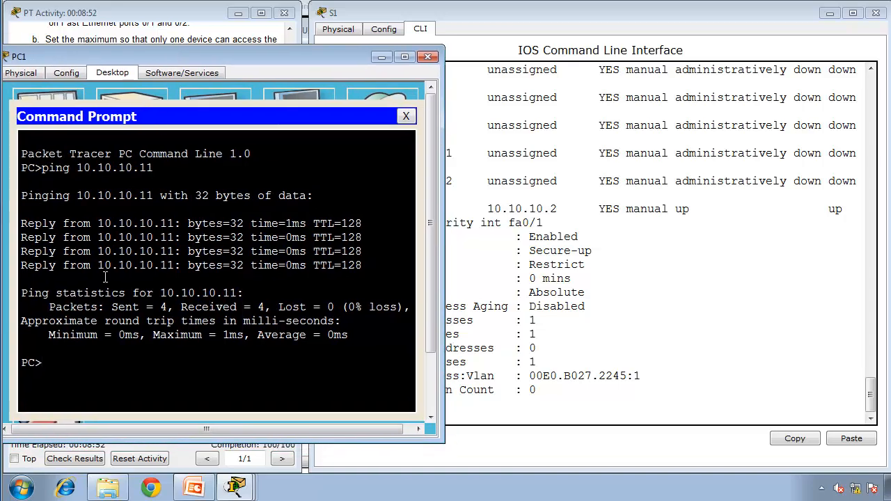
{"action": "type", "text": "pconfig /all"}
{"action": "key", "text": "Return"}
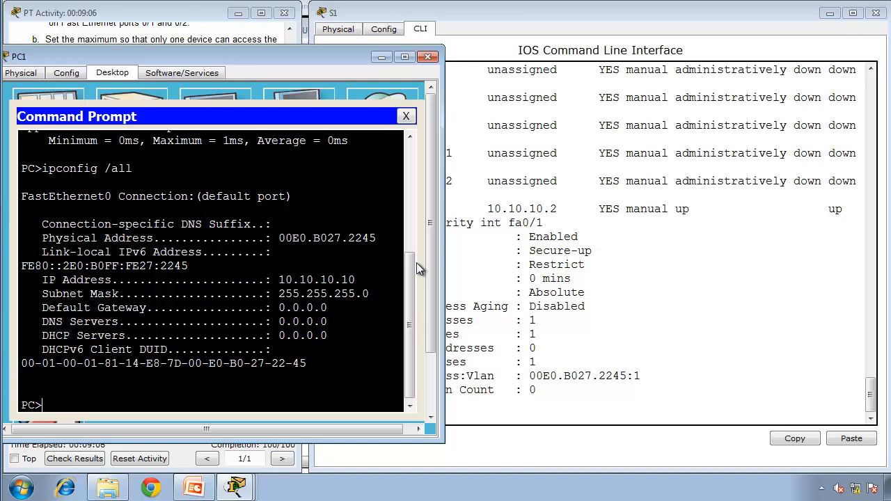
{"action": "left_click", "coordinate": [428, 57]}
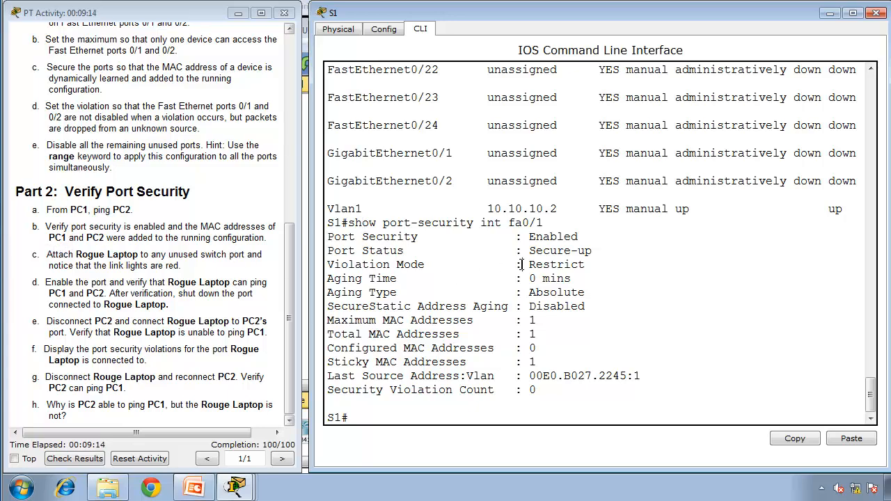
Step: Run show port-security int fa0/2 in the S1 console
{"action": "key", "text": "Return"}
{"action": "key", "text": "Return"}
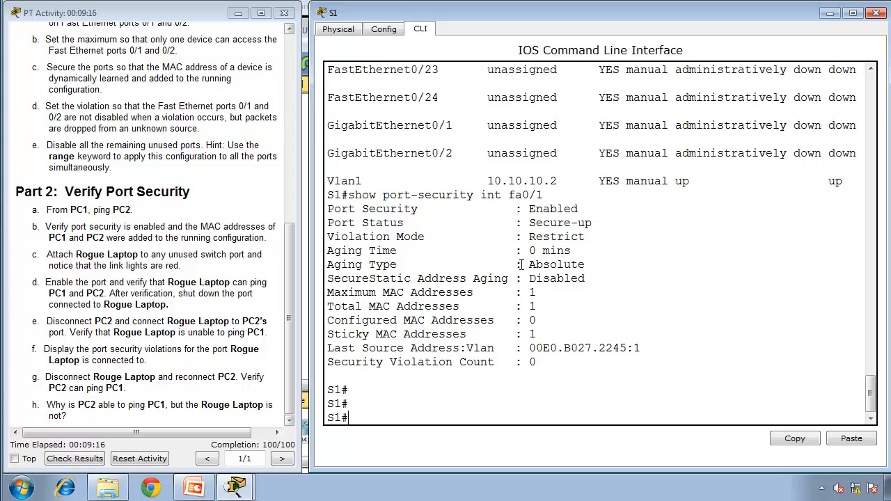
{"action": "key", "text": "Up"}
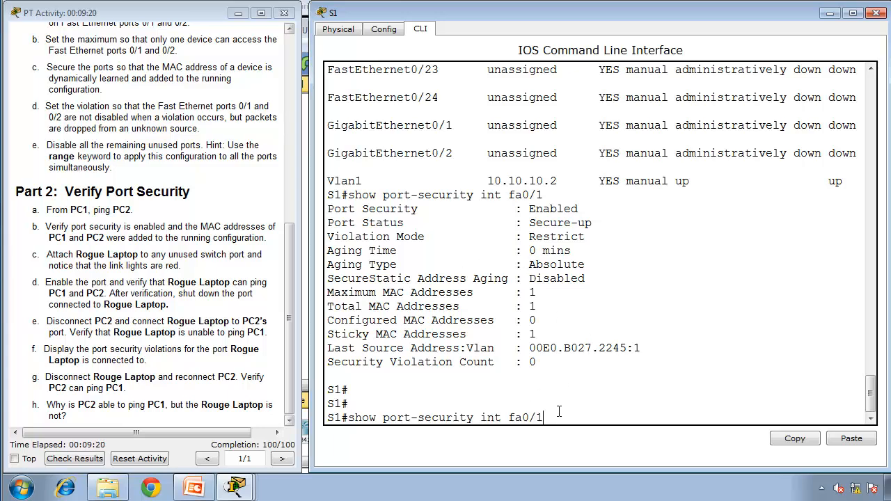
{"action": "key", "text": "BackSpace"}
{"action": "type", "text": "2"}
{"action": "key", "text": "Return"}
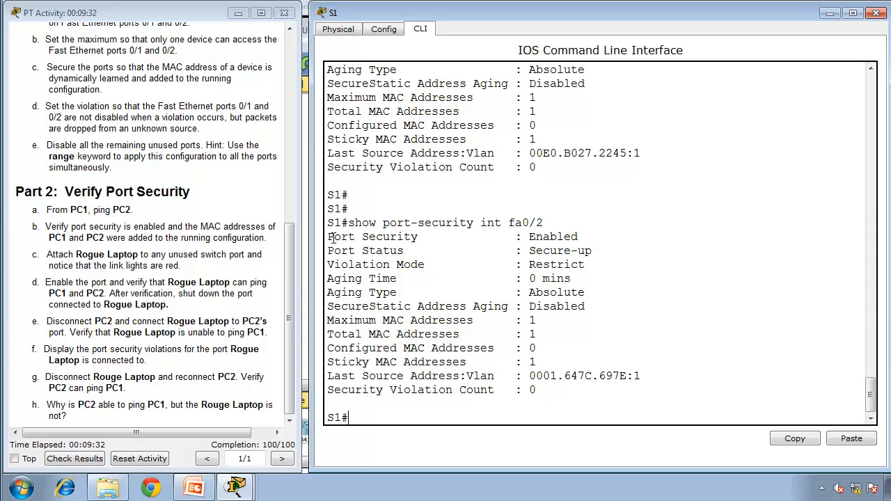
Step: Check fa0/2's port status, violation mode, maximum MAC addresses and last source address in the output
{"action": "mouse_move", "coordinate": [333, 238]}
{"action": "left_mouse_down"}
{"action": "mouse_move", "coordinate": [545, 223]}
{"action": "mouse_move", "coordinate": [636, 241]}
{"action": "mouse_move", "coordinate": [591, 251]}
{"action": "mouse_move", "coordinate": [496, 238]}
{"action": "mouse_move", "coordinate": [433, 252]}
{"action": "mouse_move", "coordinate": [329, 253]}
{"action": "left_mouse_up"}
{"action": "double_click", "coordinate": [552, 265]}
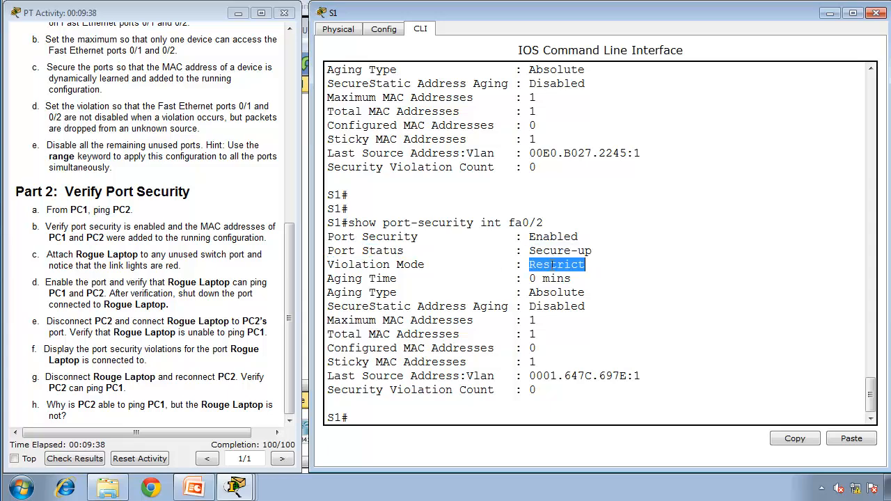
{"action": "left_click_drag", "start_coordinate": [546, 322], "coordinate": [322, 324]}
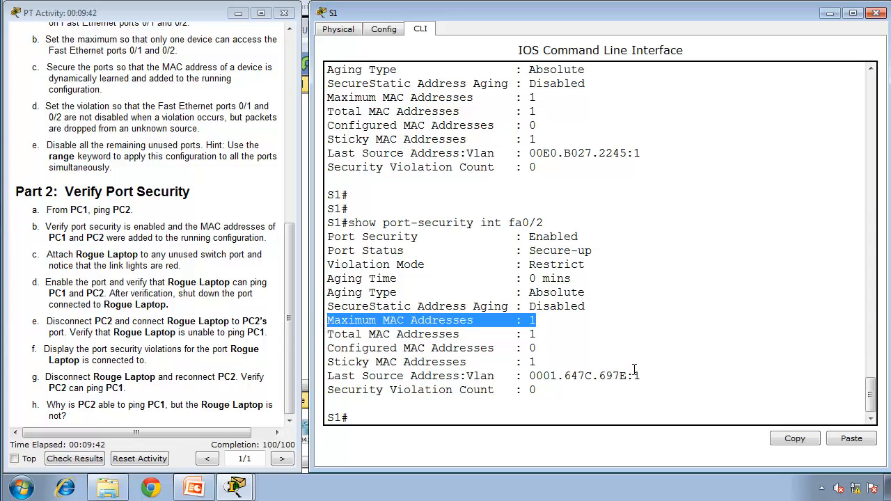
{"action": "left_click_drag", "start_coordinate": [634, 376], "coordinate": [523, 376]}
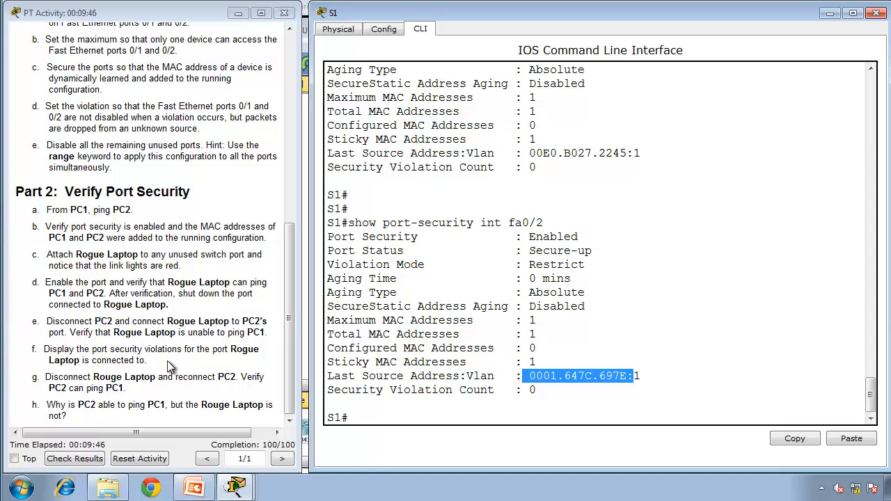
Step: Connect Rogue Laptop's FastEthernet0 port to FastEthernet0/3 on S1 with a copper straight-through cable
{"action": "left_click", "coordinate": [61, 255]}
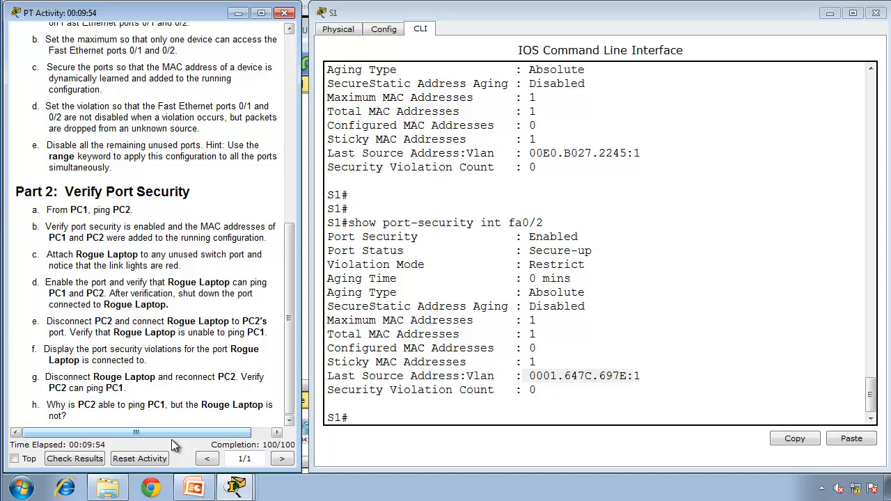
{"action": "left_click", "coordinate": [305, 365]}
{"action": "left_click", "coordinate": [272, 424]}
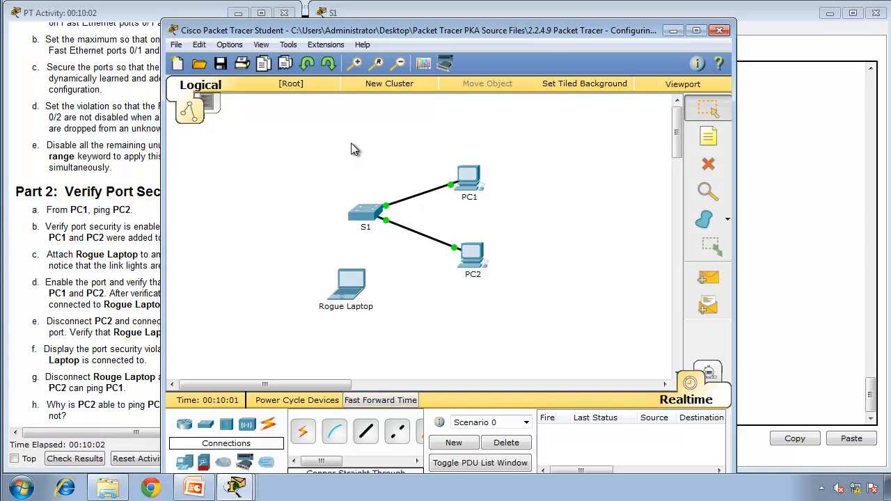
{"action": "left_click_drag", "start_coordinate": [358, 30], "coordinate": [359, 13]}
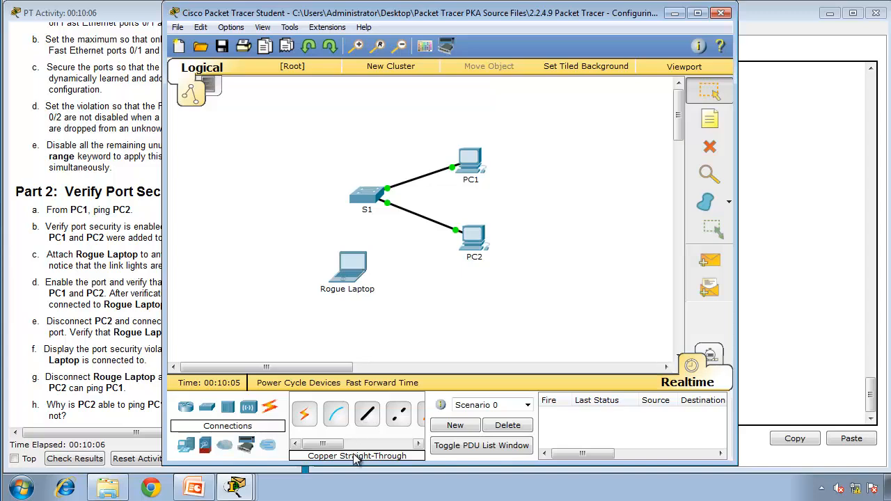
{"action": "left_click", "coordinate": [368, 416]}
{"action": "left_click", "coordinate": [349, 265]}
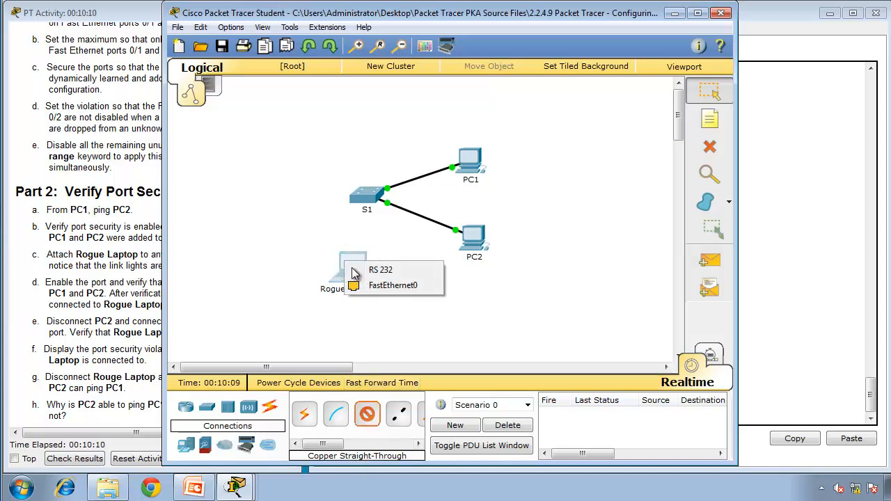
{"action": "left_click", "coordinate": [392, 286]}
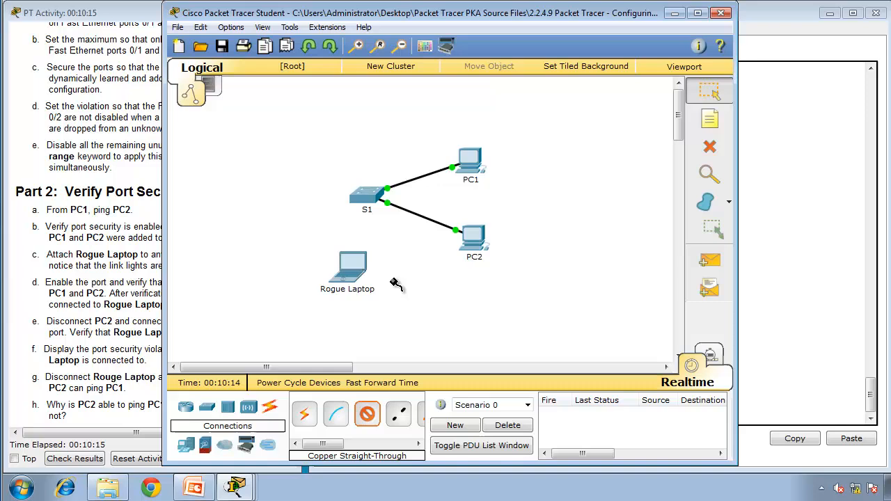
{"action": "left_click", "coordinate": [368, 198]}
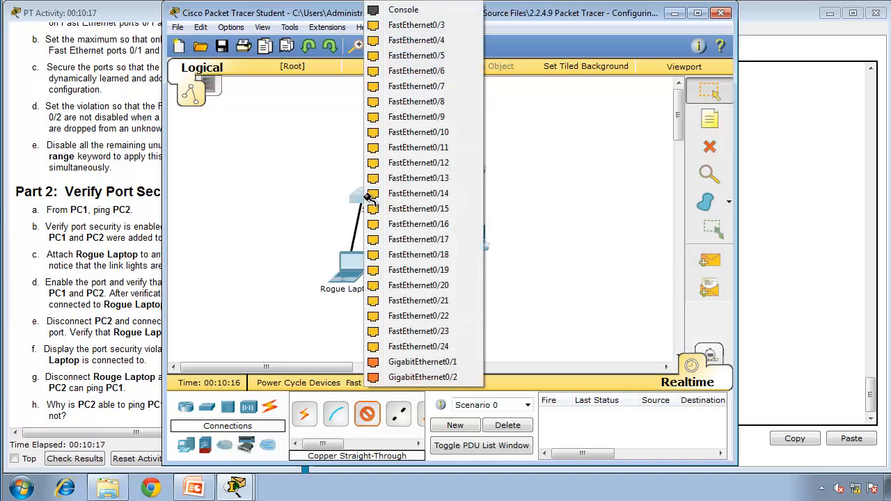
{"action": "left_click", "coordinate": [414, 28]}
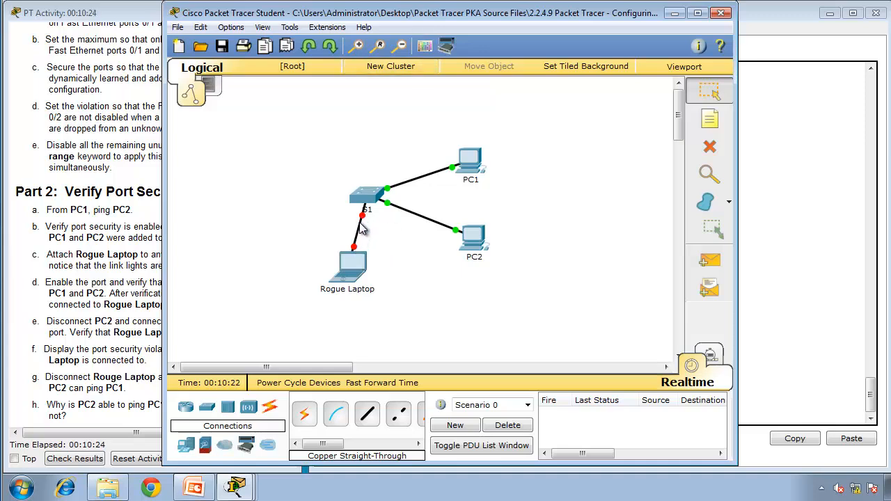
Step: Return to the S1 console and enter global configuration mode with configure terminal
{"action": "mouse_move", "coordinate": [362, 229]}
{"action": "left_click", "coordinate": [133, 266]}
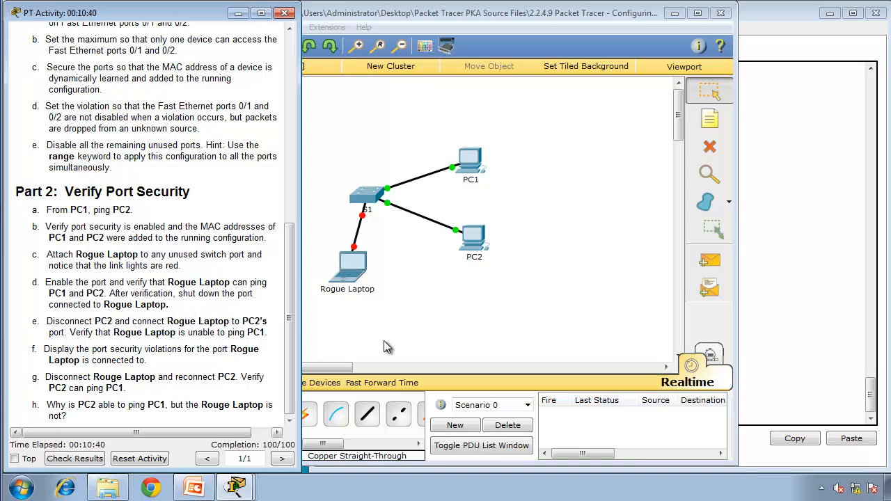
{"action": "left_click", "coordinate": [235, 488]}
{"action": "left_click", "coordinate": [221, 458]}
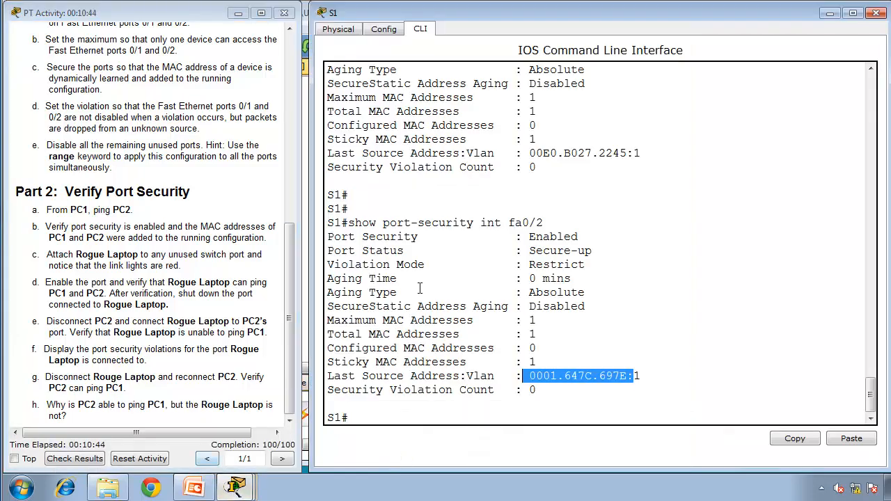
{"action": "left_click", "coordinate": [480, 312]}
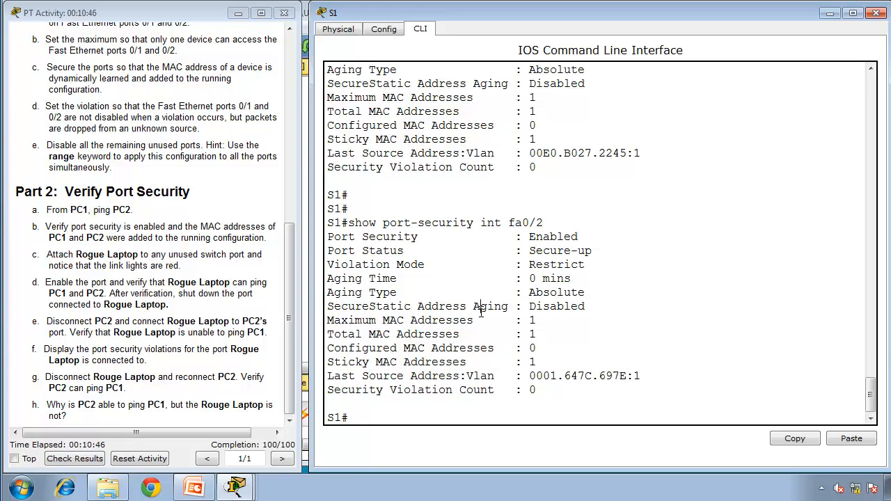
{"action": "type", "text": "configure terminal"}
{"action": "key", "text": "Return"}
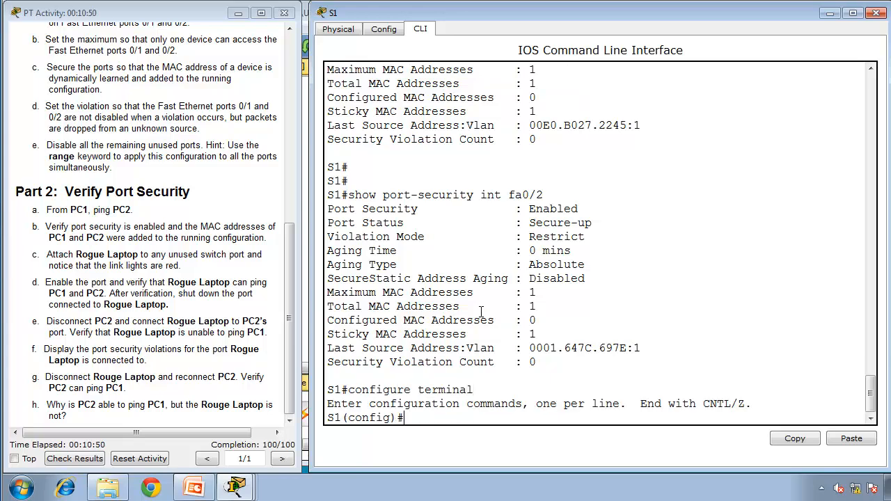
Step: Enable S1's port for Rogue Laptop by running interface fa0/3 and no shutdown
{"action": "type", "text": "interface fa0/"}
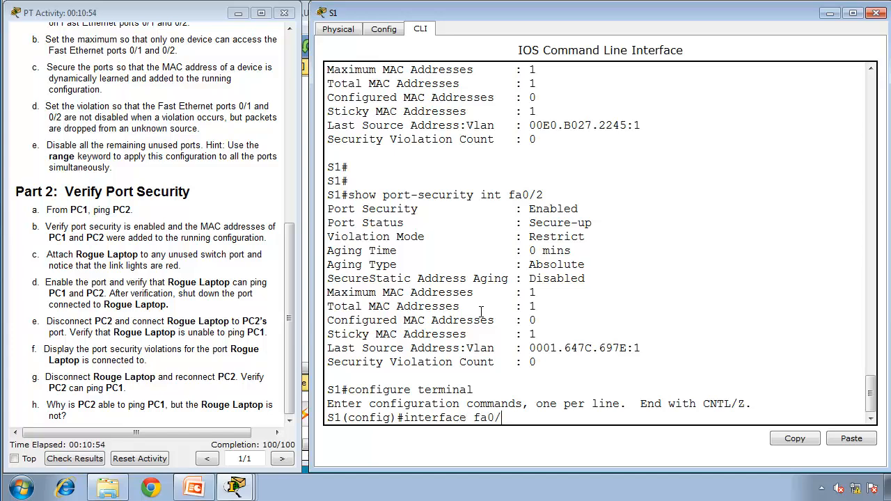
{"action": "type", "text": "3"}
{"action": "key", "text": "Return"}
{"action": "type", "text": "no "}
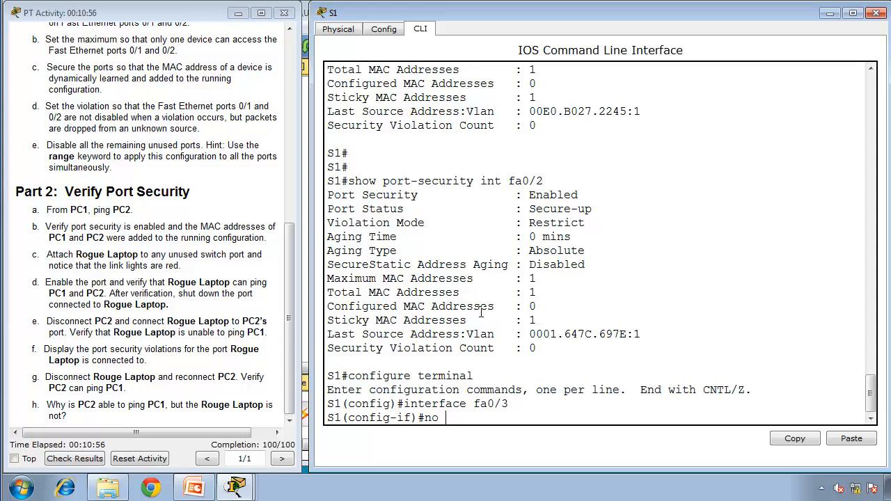
{"action": "type", "text": "shutdown"}
{"action": "key", "text": "Return"}
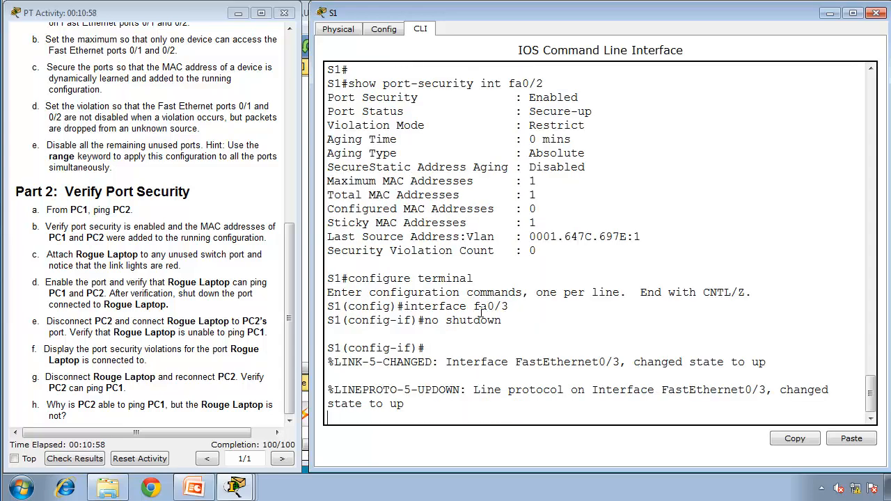
{"action": "key", "text": "Return"}
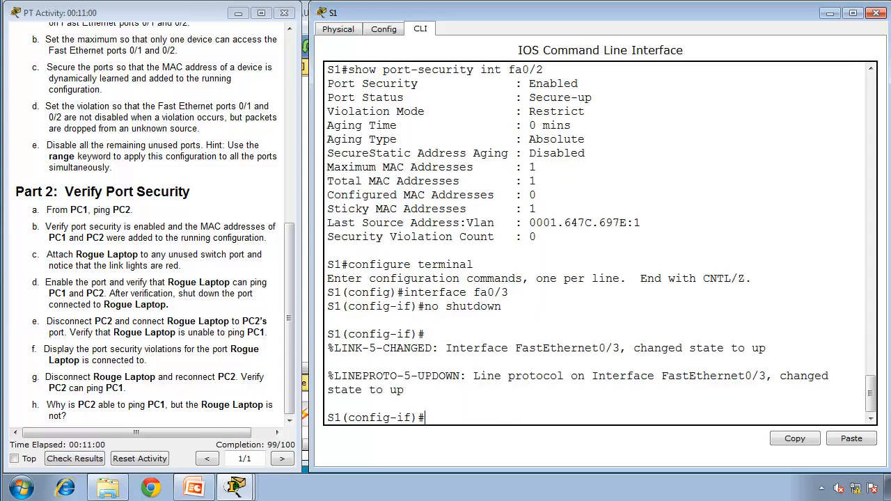
Step: Switch to the topology window and fast-forward the simulation time for the Rogue Laptop link
{"action": "left_click", "coordinate": [235, 490]}
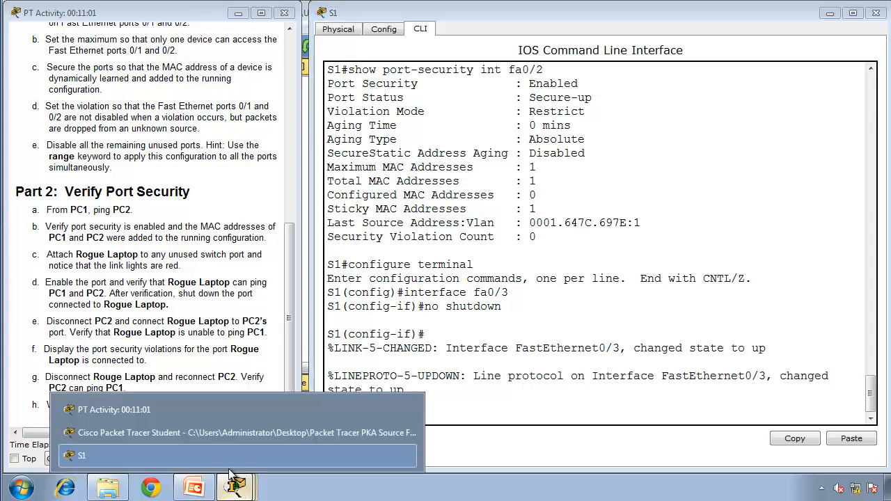
{"action": "left_click", "coordinate": [206, 428]}
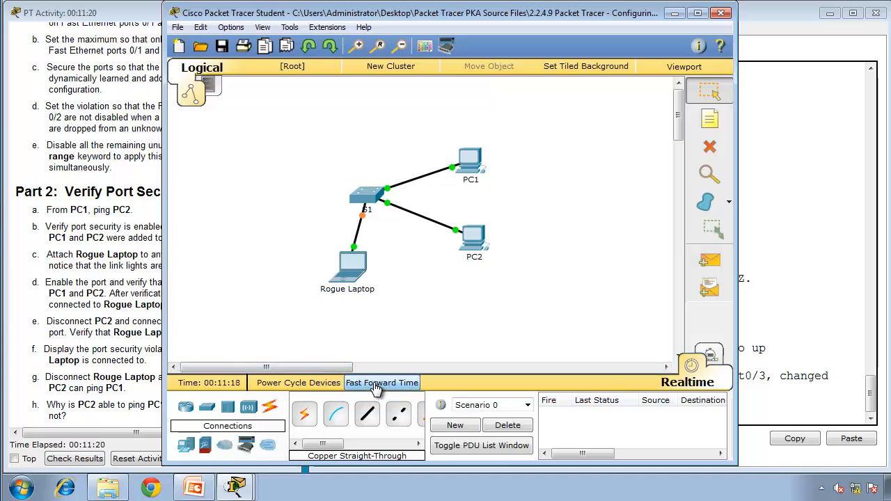
{"action": "left_click", "coordinate": [376, 384]}
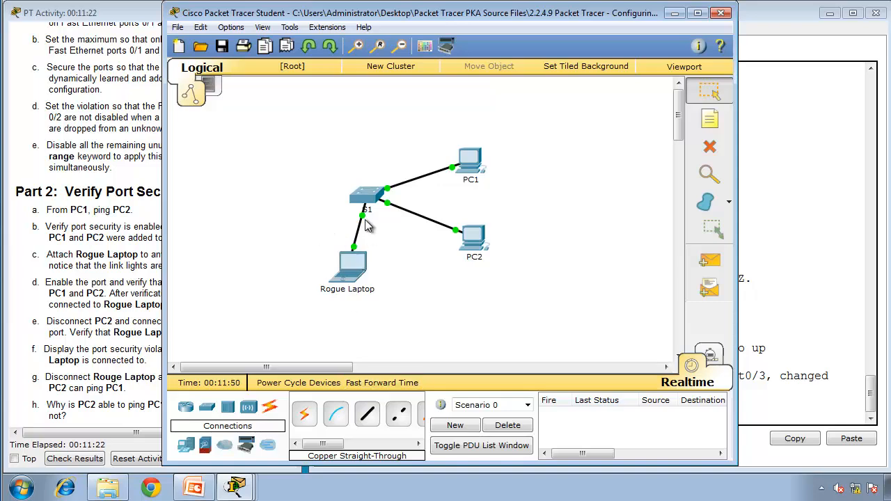
{"action": "left_click", "coordinate": [787, 312]}
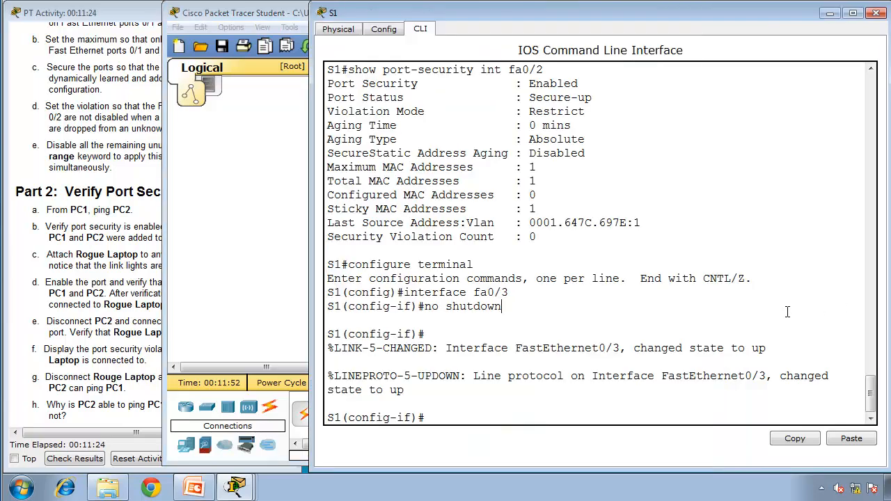
Step: Open the Command Prompt on Rogue Laptop and move its window clear of the activity instructions
{"action": "left_click", "coordinate": [254, 200]}
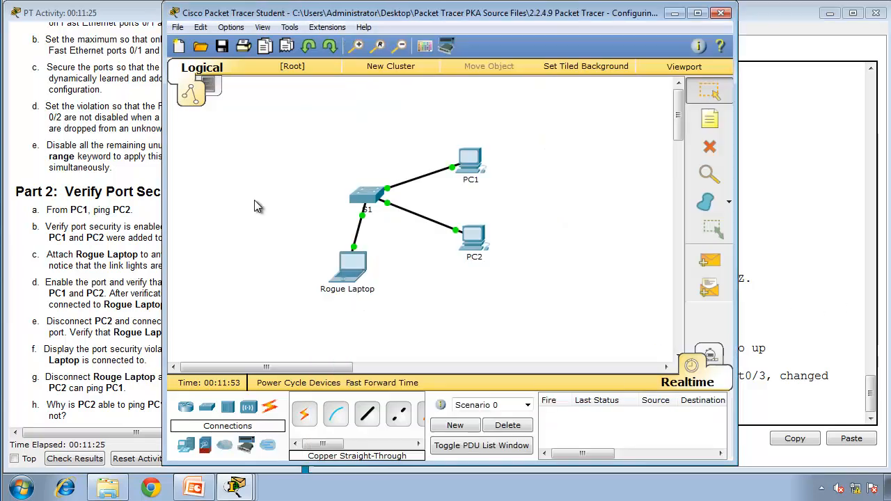
{"action": "left_click", "coordinate": [347, 279]}
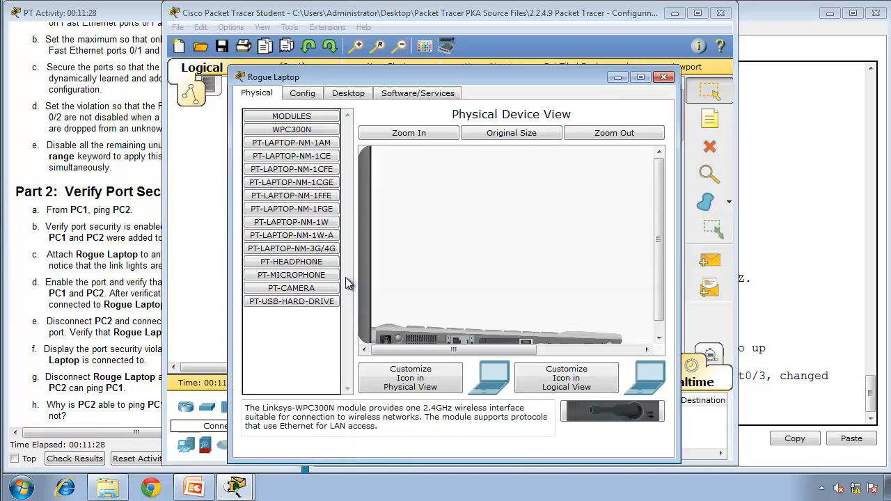
{"action": "left_click", "coordinate": [347, 93]}
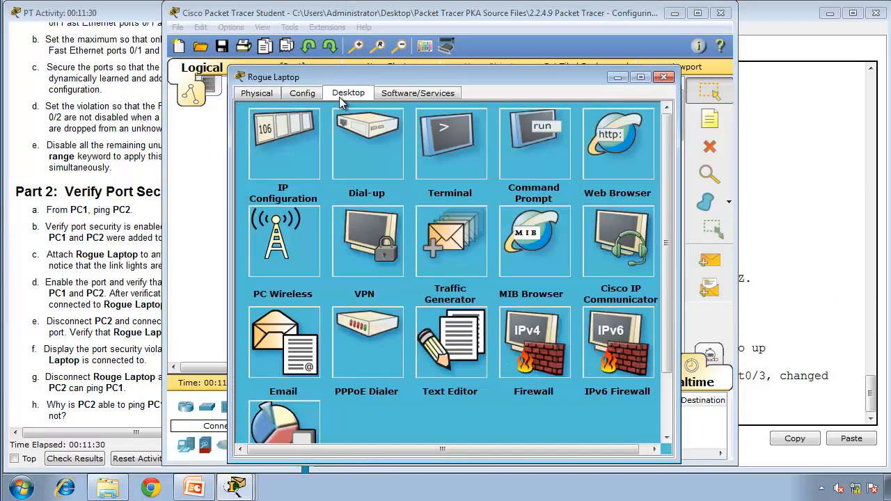
{"action": "left_click", "coordinate": [561, 174]}
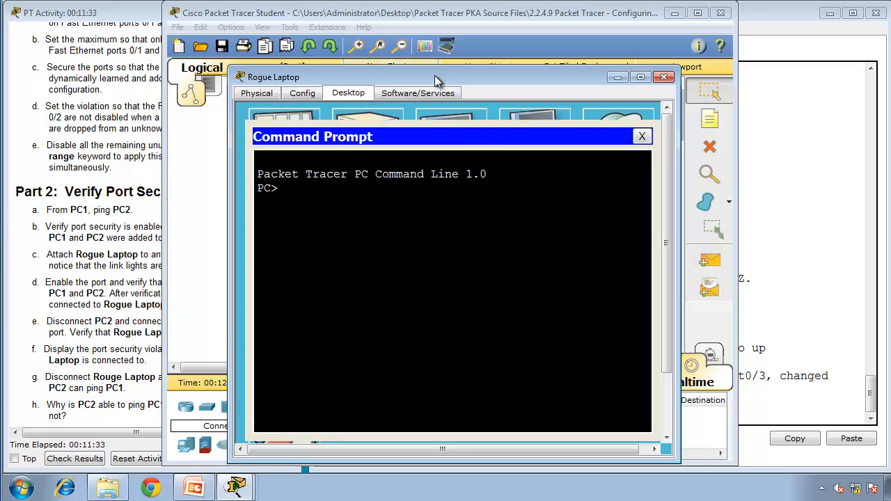
{"action": "left_click_drag", "start_coordinate": [435, 75], "coordinate": [623, 30]}
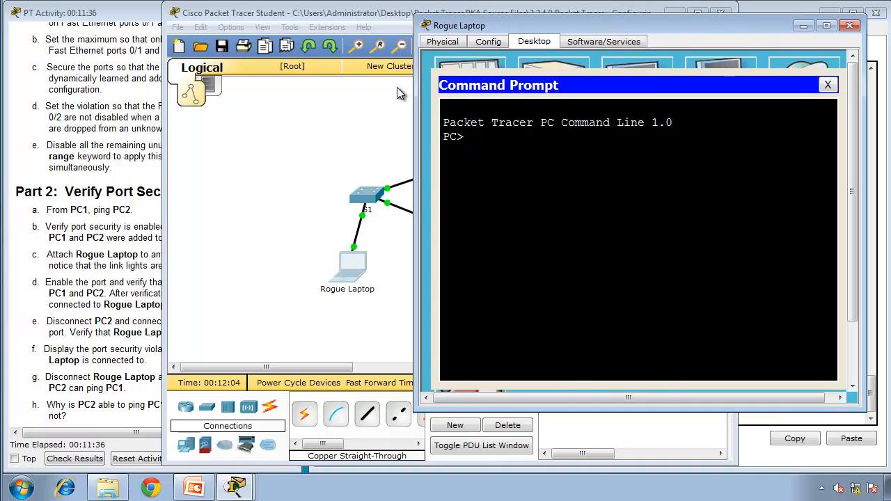
Step: Look up the PC addresses in the addressing table, then ping PC1 at 10.10.10.10 and PC2 at 10.10.10.11 from Rogue Laptop
{"action": "left_click", "coordinate": [112, 165]}
{"action": "left_click_drag", "start_coordinate": [289, 245], "coordinate": [299, 52]}
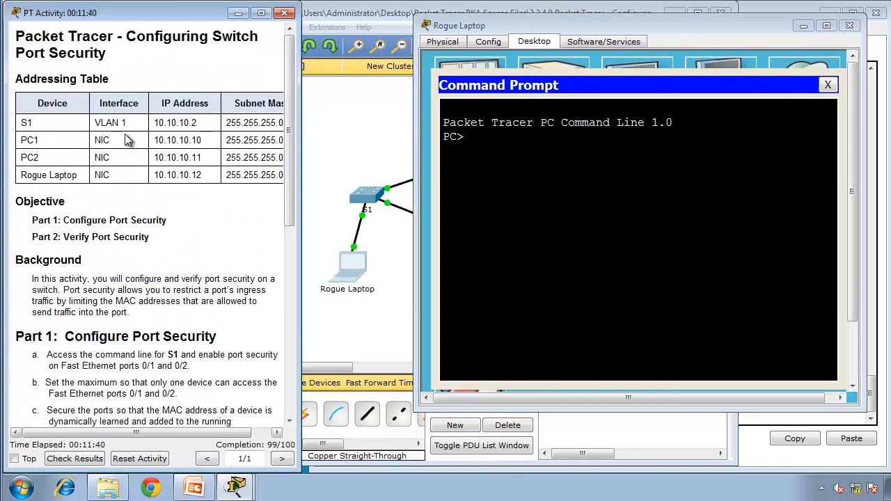
{"action": "left_click", "coordinate": [517, 177]}
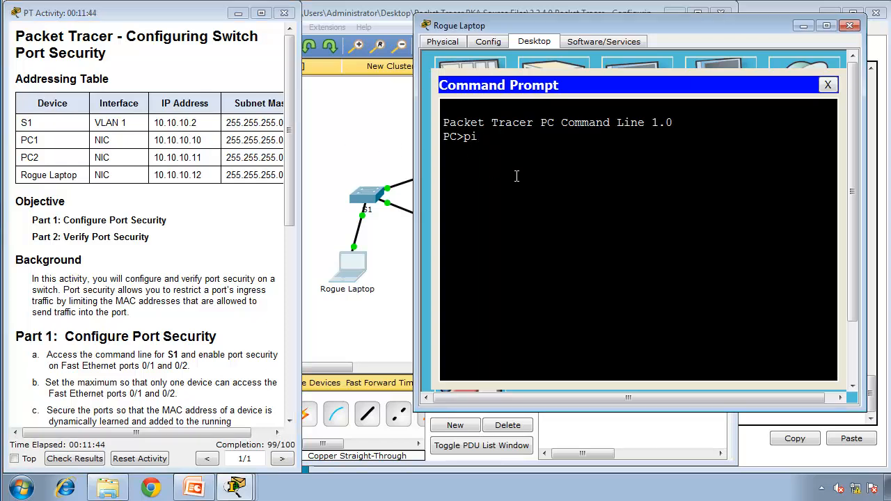
{"action": "type", "text": "ping 10.10.10.10"}
{"action": "key", "text": "Return"}
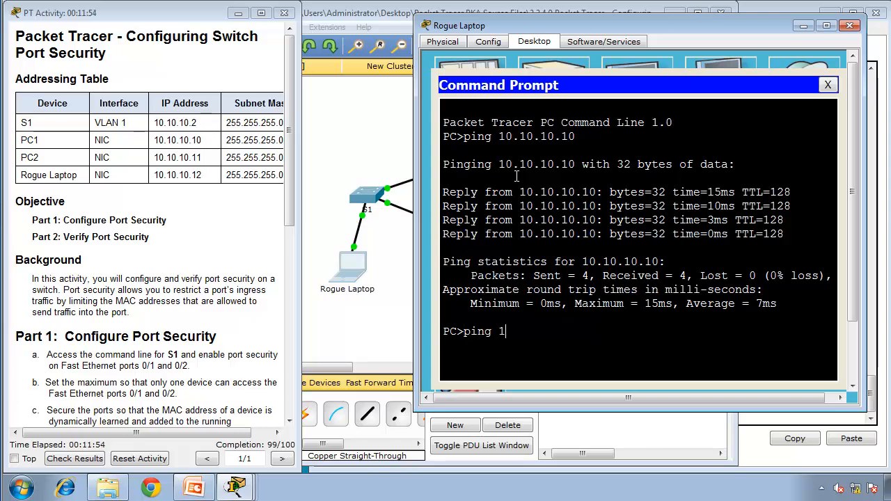
{"action": "type", "text": "10.11"}
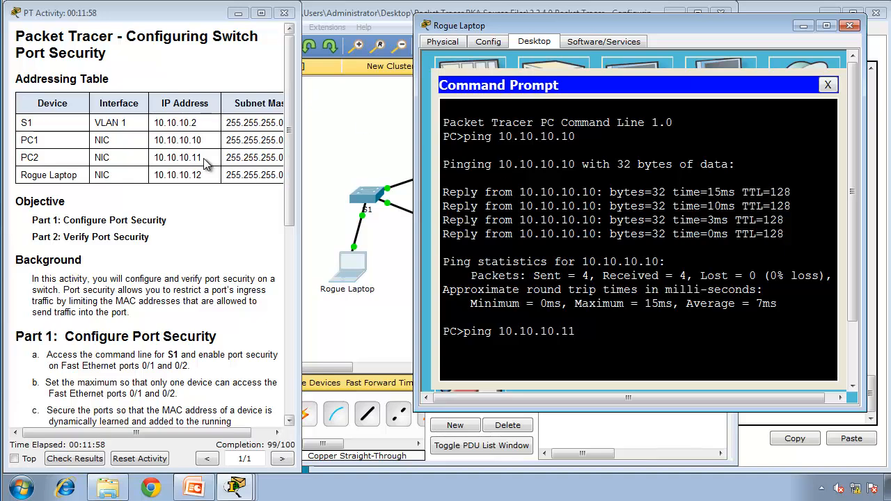
{"action": "key", "text": "Return"}
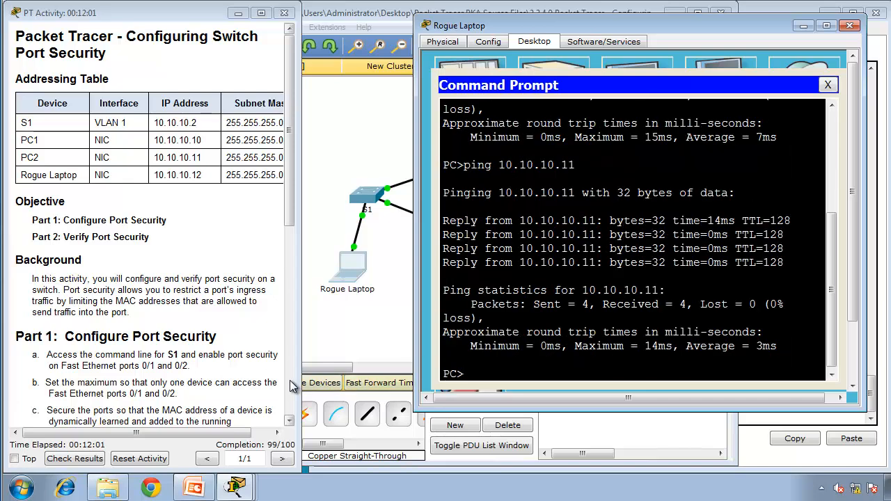
Step: Return to the S1 console and disable Rogue Laptop's port by running interface fa0/3 and shutdown
{"action": "scroll", "coordinate": [78, 249], "scroll_direction": "down", "scroll_amount": 10}
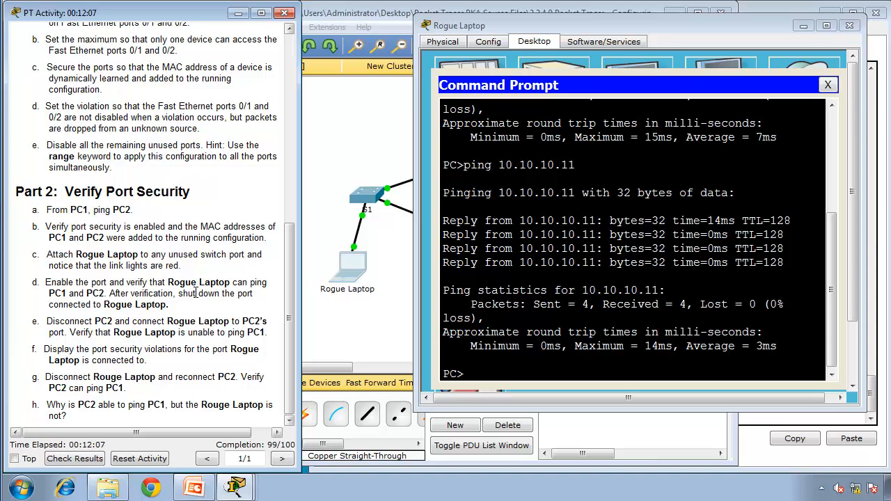
{"action": "left_click", "coordinate": [235, 487]}
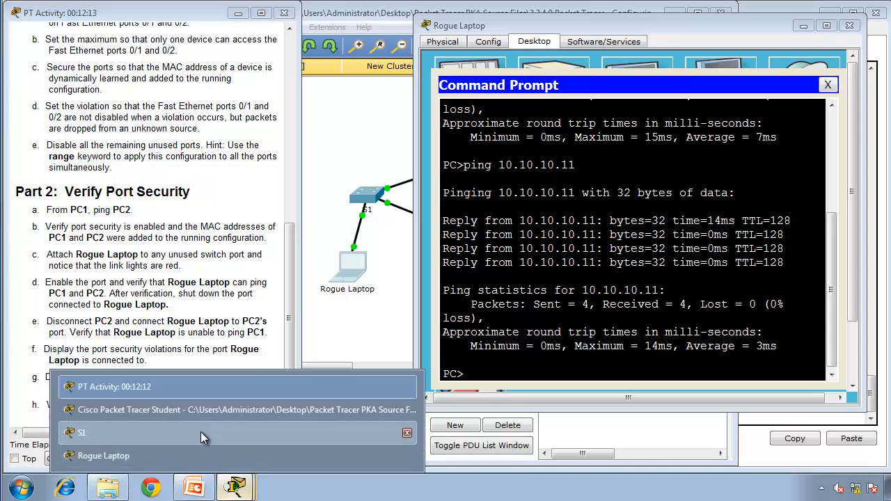
{"action": "left_click", "coordinate": [201, 433]}
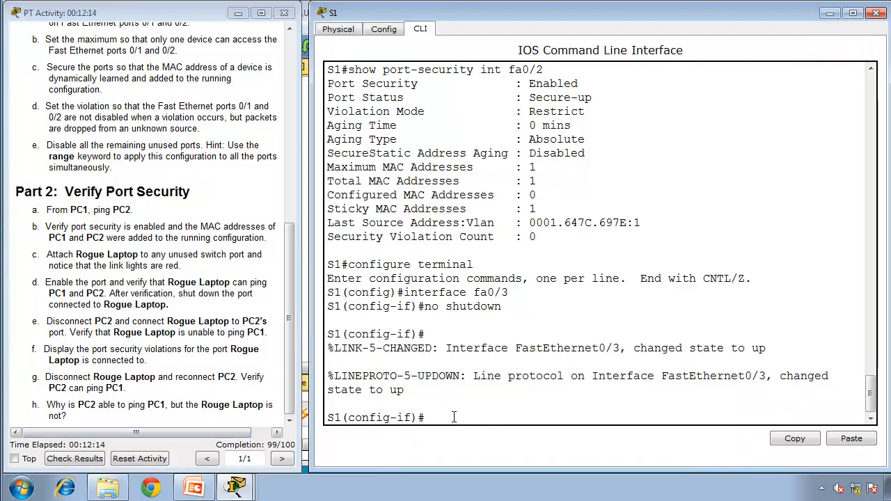
{"action": "type", "text": "inter"}
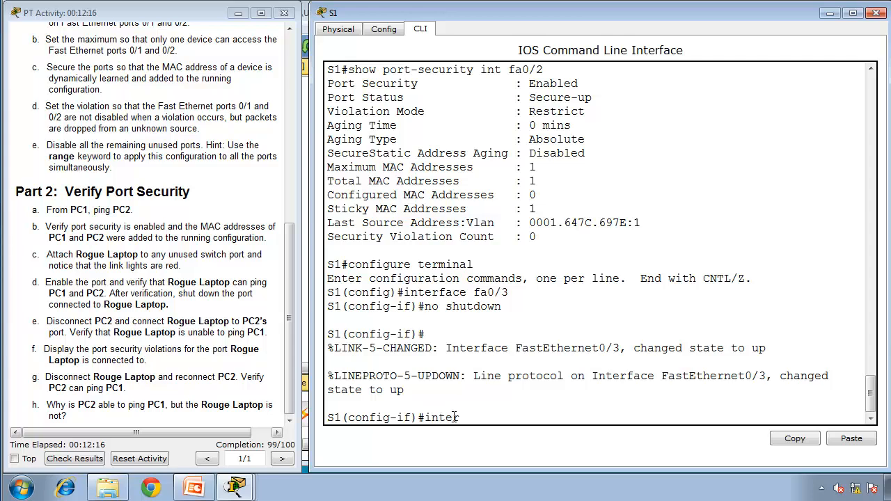
{"action": "type", "text": "face fa0/3"}
{"action": "key", "text": "Return"}
{"action": "type", "text": "s"}
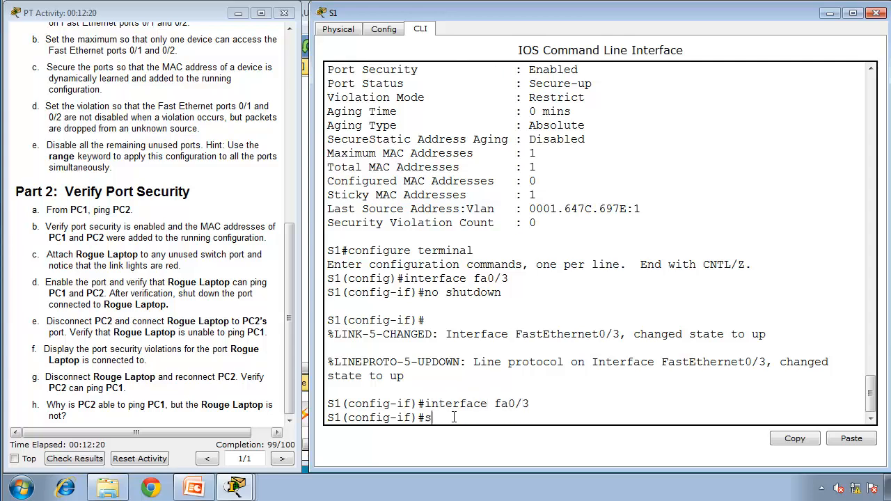
{"action": "type", "text": "hutdown"}
{"action": "key", "text": "Return"}
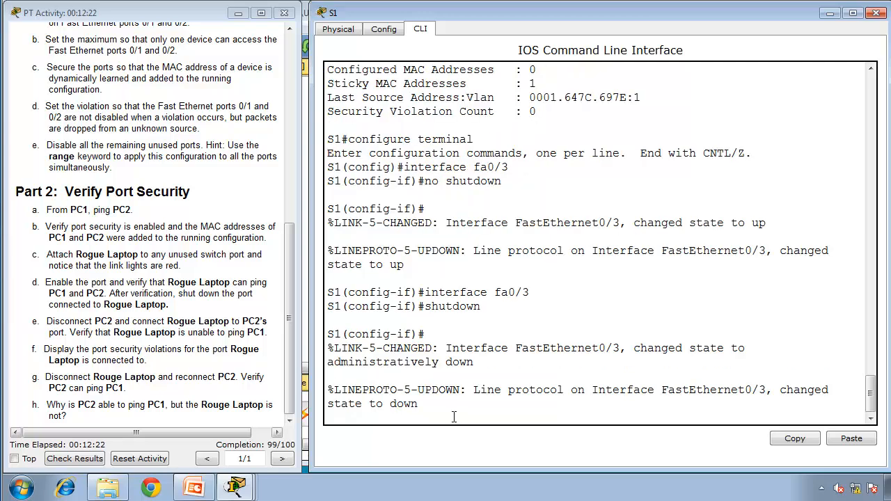
{"action": "key", "text": "Return"}
{"action": "left_click", "coordinate": [237, 487]}
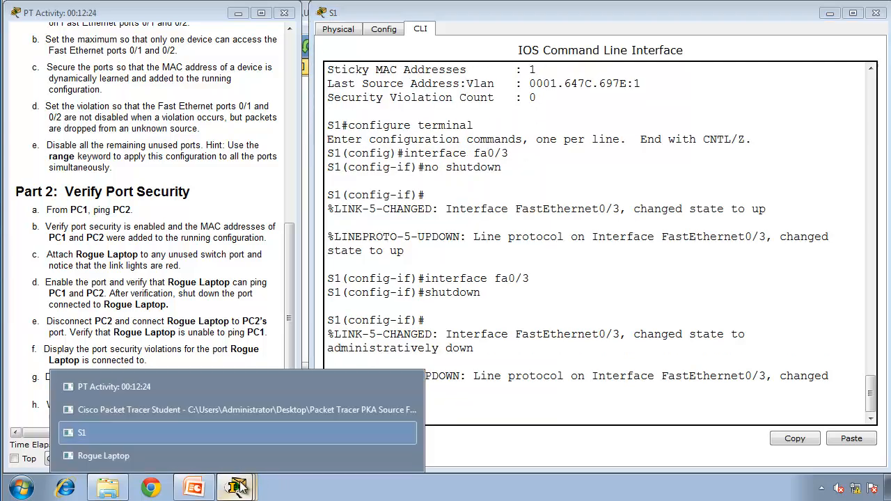
Step: Return to the topology window and delete the cable between S1 and PC2
{"action": "left_click", "coordinate": [238, 412]}
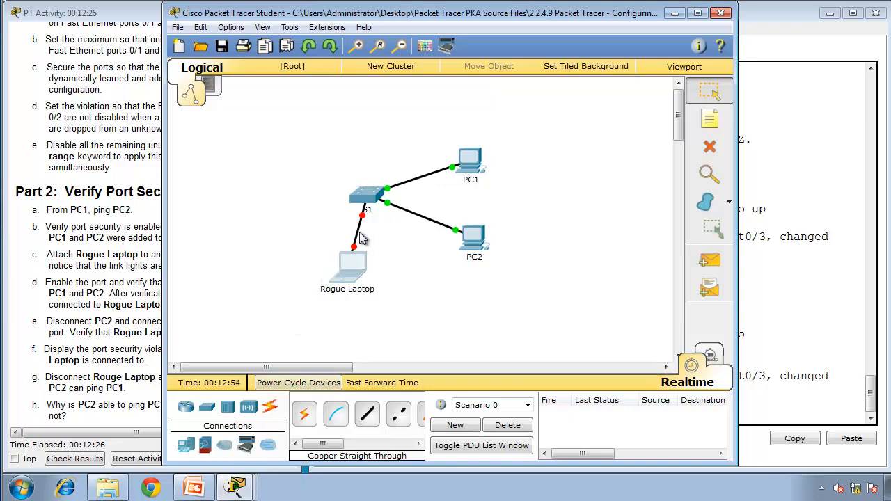
{"action": "left_click", "coordinate": [52, 349]}
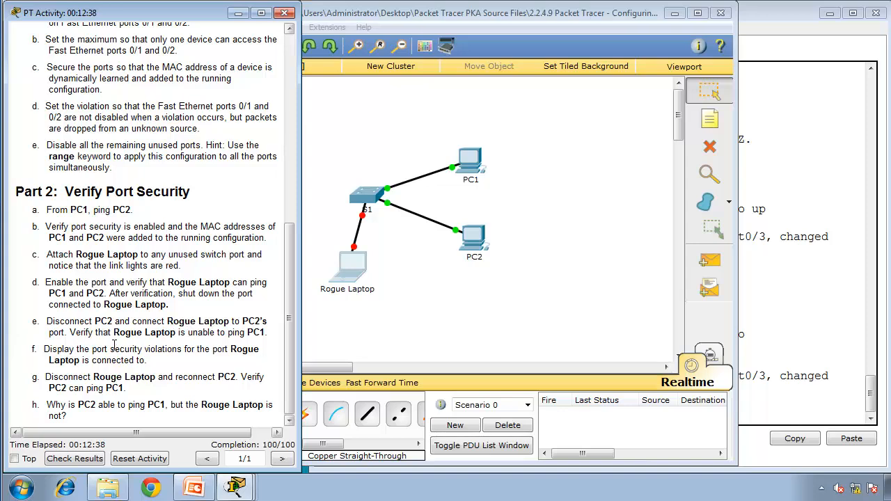
{"action": "left_click", "coordinate": [561, 261]}
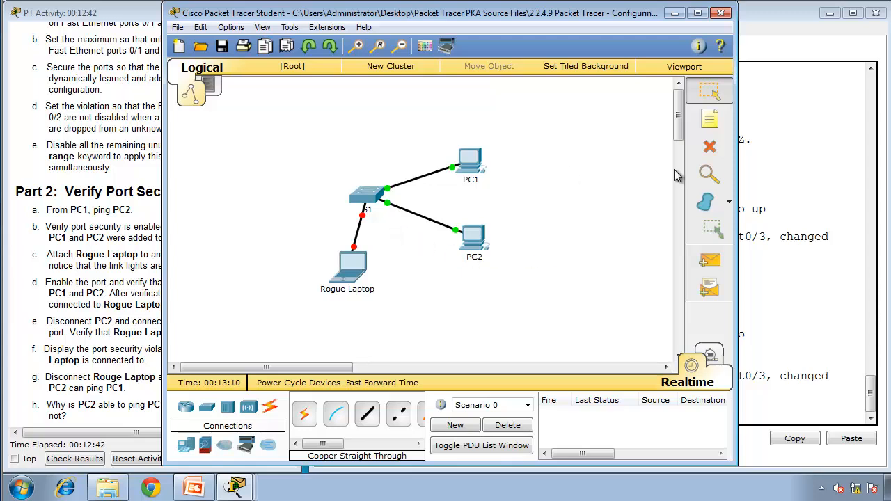
{"action": "left_click", "coordinate": [710, 147]}
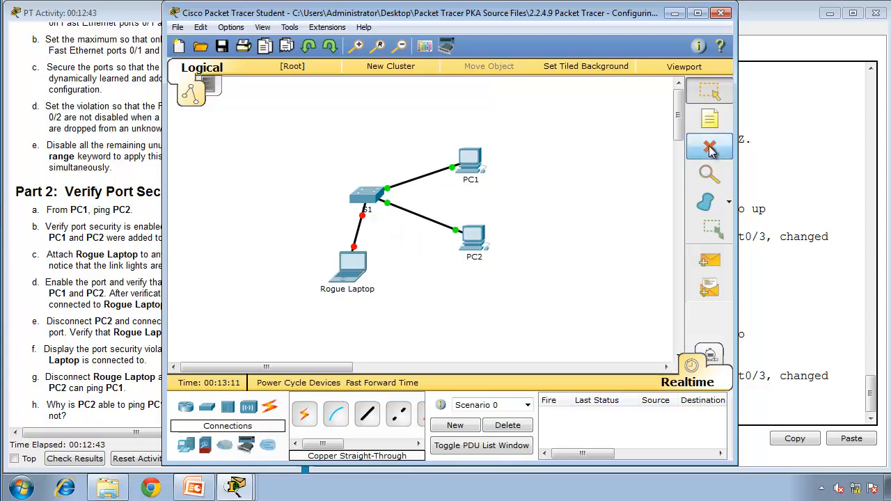
{"action": "left_click", "coordinate": [422, 216]}
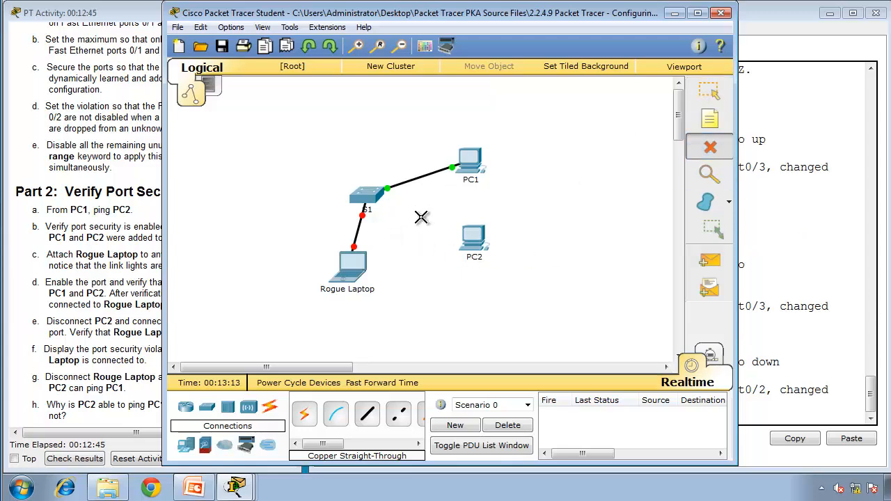
{"action": "left_click", "coordinate": [712, 101]}
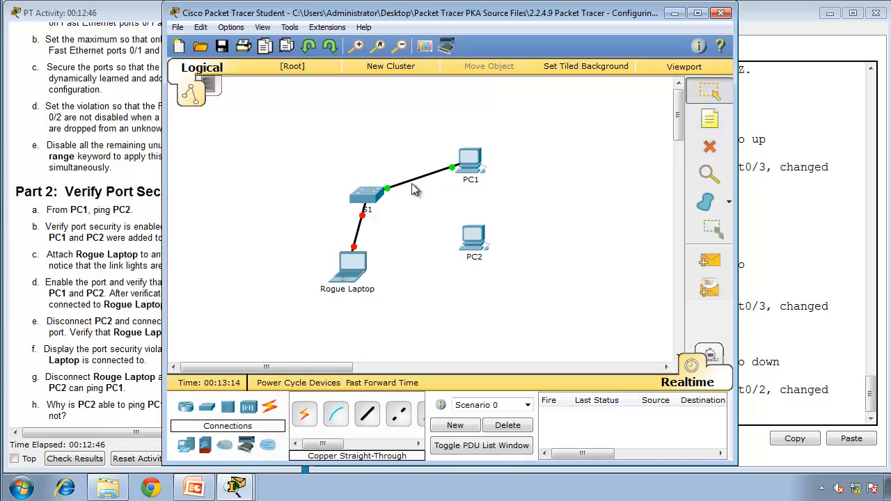
Step: Move the S1 end of Rogue Laptop's existing cable to port FastEthernet0/2
{"action": "left_click", "coordinate": [373, 202]}
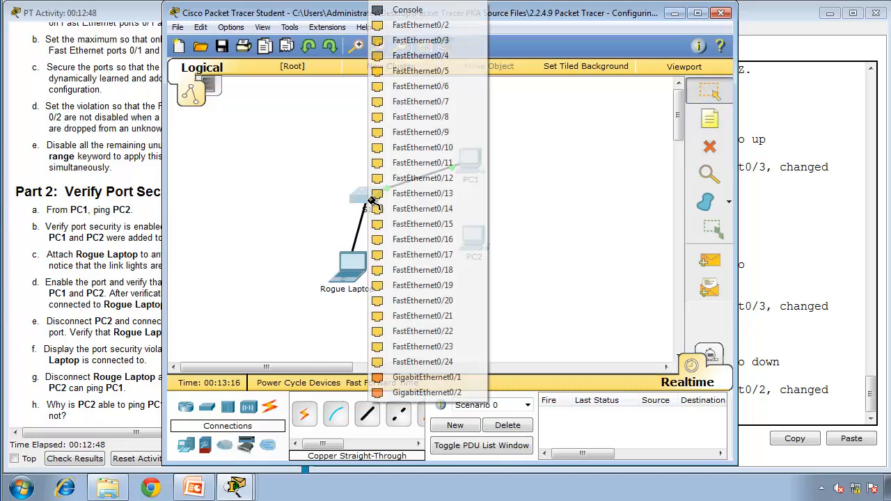
{"action": "left_click", "coordinate": [421, 25]}
{"action": "mouse_move", "coordinate": [322, 273]}
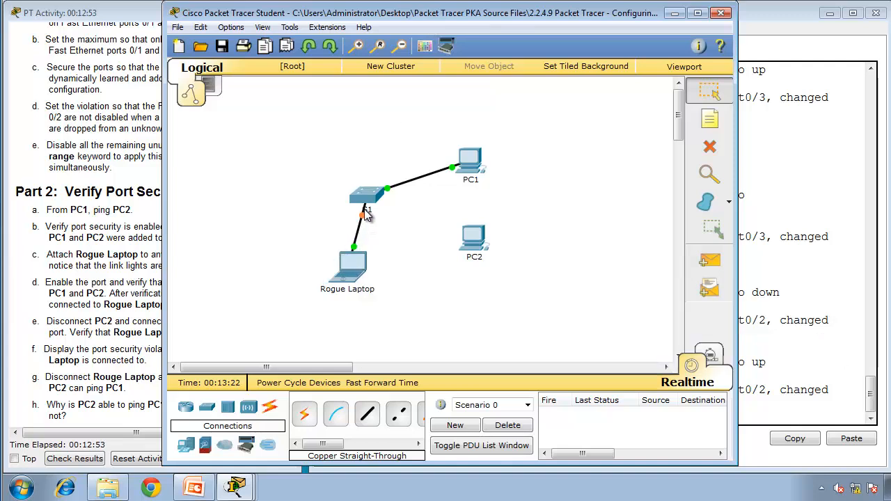
Step: Fast-forward the simulation time repeatedly for Rogue Laptop's link on PC2's former port
{"action": "left_click", "coordinate": [371, 387]}
{"action": "left_click", "coordinate": [381, 384]}
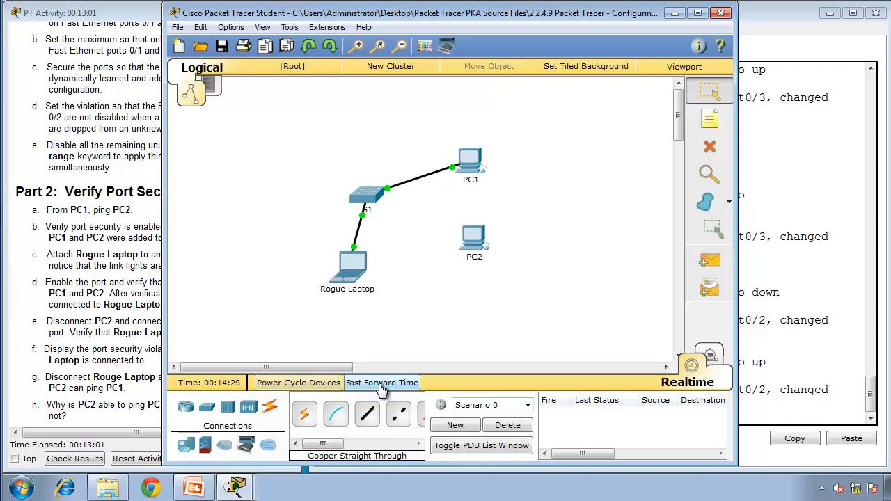
{"action": "left_click", "coordinate": [382, 390]}
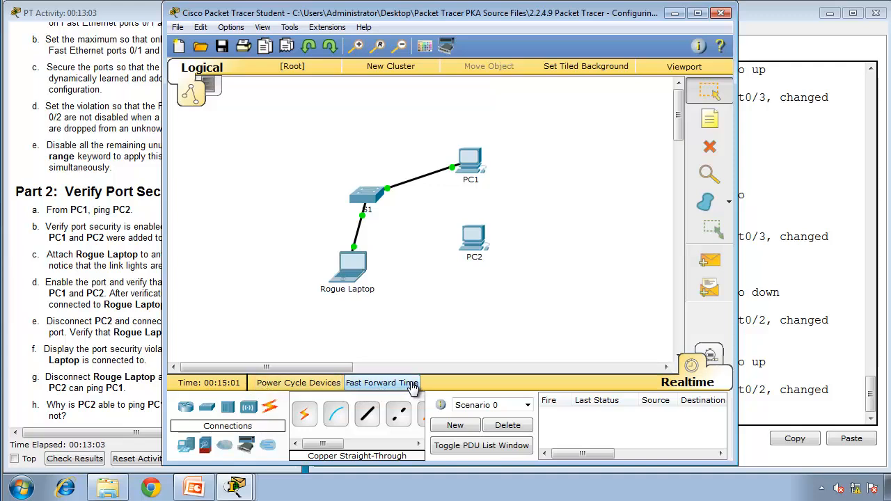
{"action": "left_click", "coordinate": [412, 384]}
{"action": "left_click", "coordinate": [413, 385]}
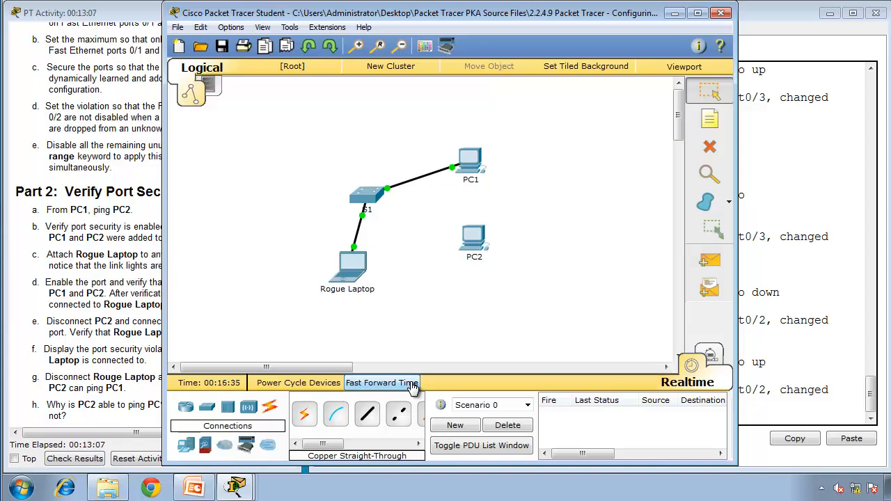
{"action": "left_click", "coordinate": [412, 385]}
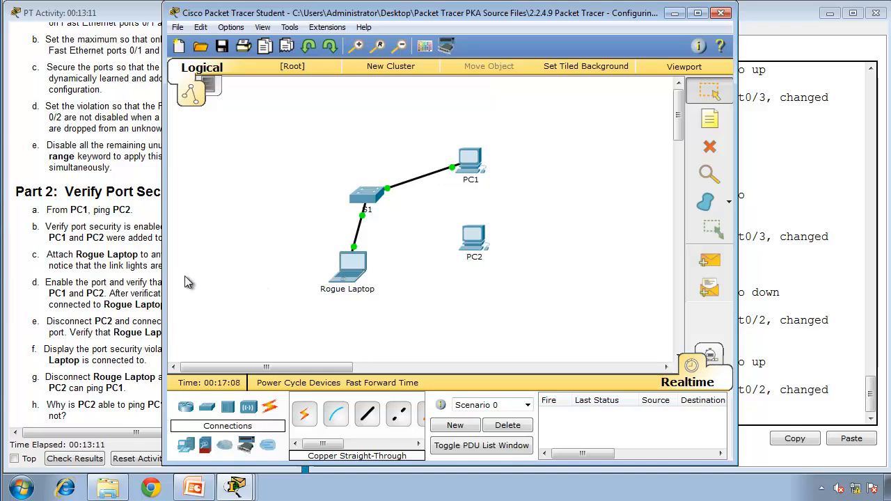
Step: Reopen Rogue Laptop's Command Prompt, review the earlier ping output, and ping PC1 at 10.10.10.10
{"action": "left_click", "coordinate": [54, 319]}
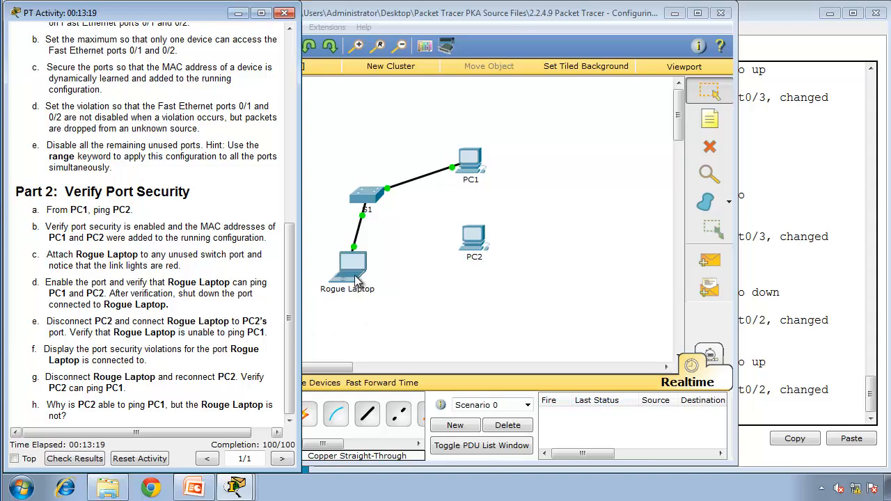
{"action": "left_click", "coordinate": [355, 280]}
{"action": "left_click", "coordinate": [491, 267]}
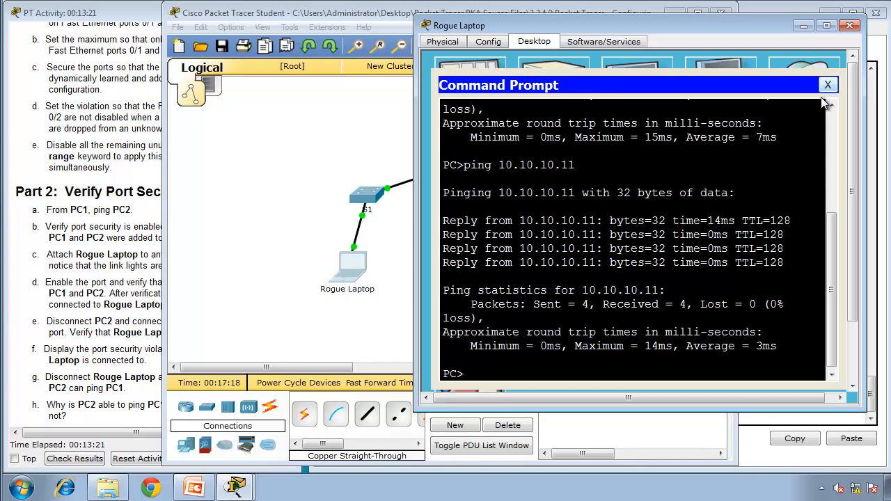
{"action": "left_click", "coordinate": [831, 106]}
{"action": "left_click", "coordinate": [831, 106]}
{"action": "left_click", "coordinate": [831, 106]}
{"action": "left_click", "coordinate": [831, 105]}
{"action": "left_click", "coordinate": [832, 106]}
{"action": "left_click", "coordinate": [832, 105]}
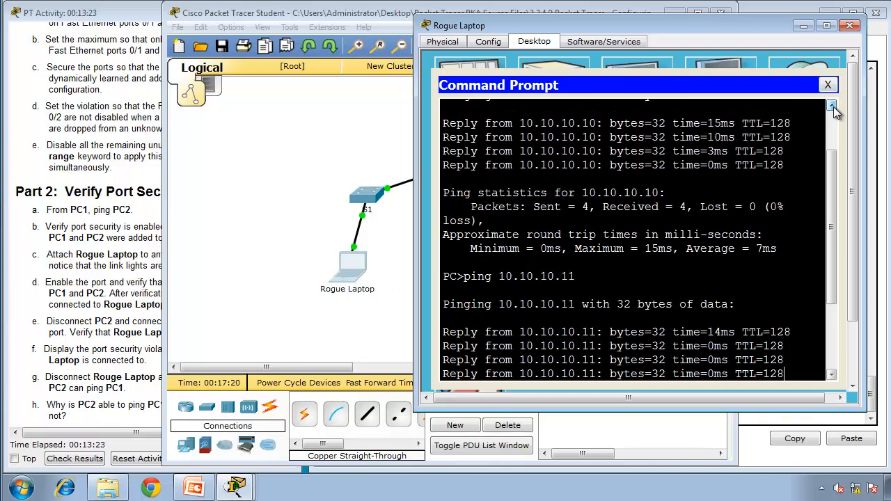
{"action": "left_click", "coordinate": [831, 106]}
{"action": "left_click", "coordinate": [832, 106]}
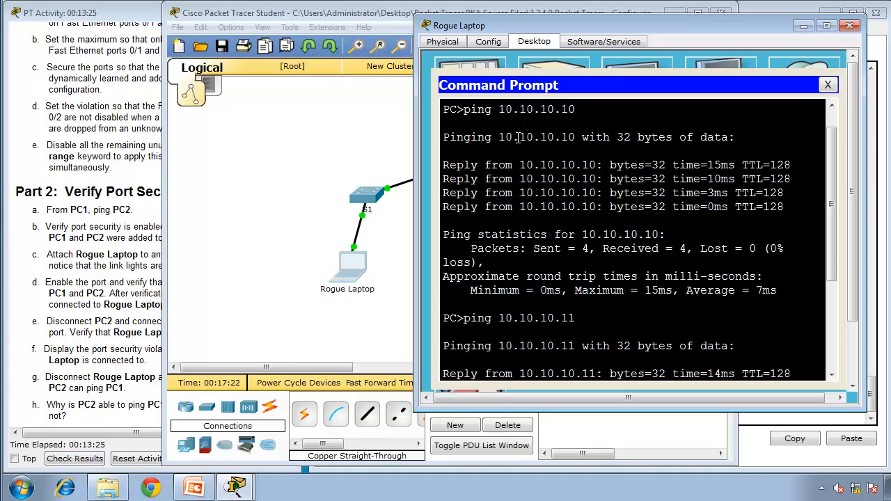
{"action": "left_click", "coordinate": [833, 334]}
{"action": "type", "text": "p"}
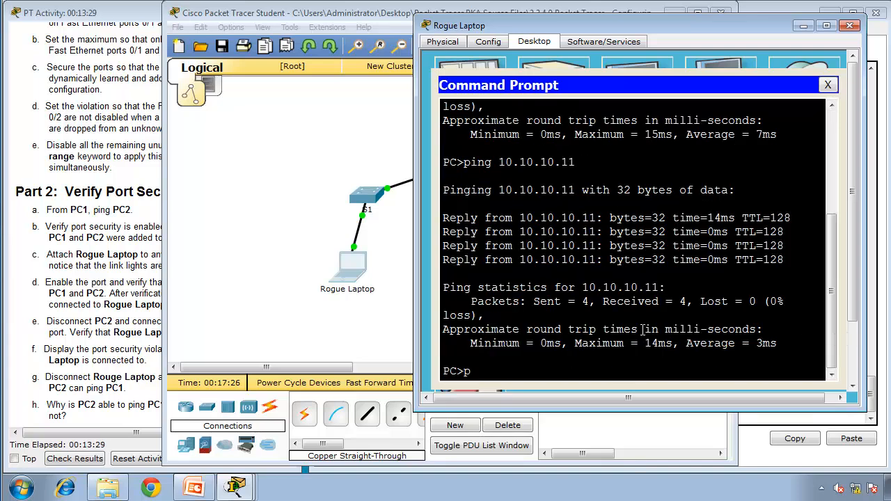
{"action": "type", "text": "ing 10.10.10.10"}
{"action": "key", "text": "Return"}
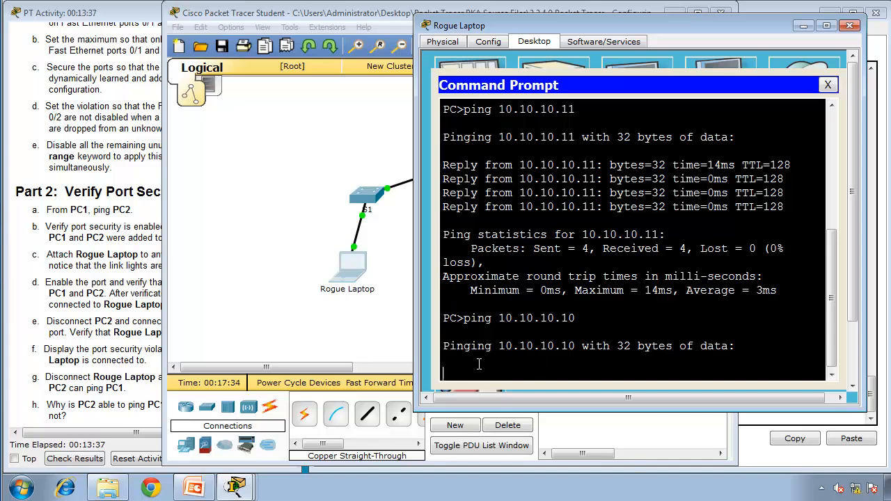
Step: Switch to the S1 console, leave configuration mode with end, and run show port-security interface fa0/2
{"action": "left_click", "coordinate": [69, 350]}
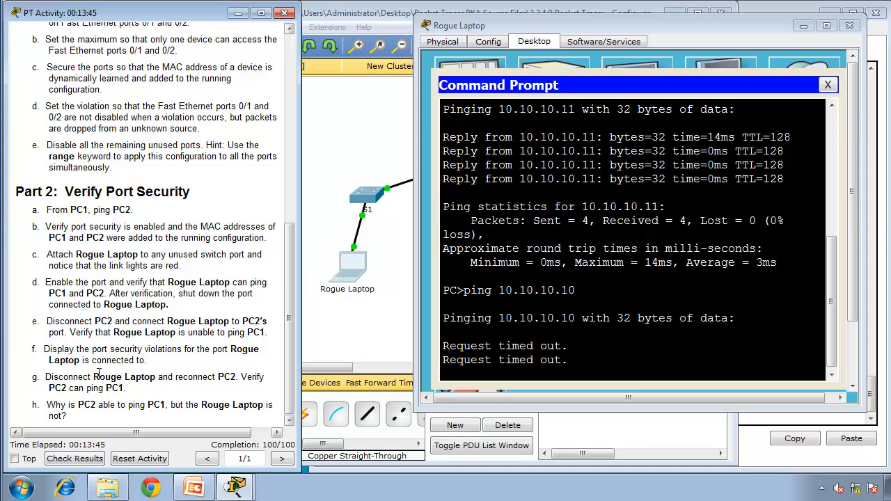
{"action": "left_click", "coordinate": [237, 487]}
{"action": "left_click", "coordinate": [226, 432]}
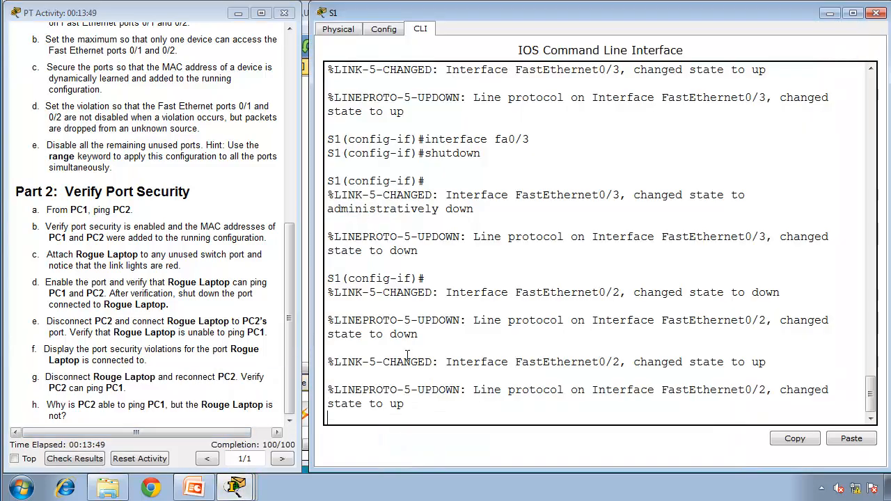
{"action": "key", "text": "Return"}
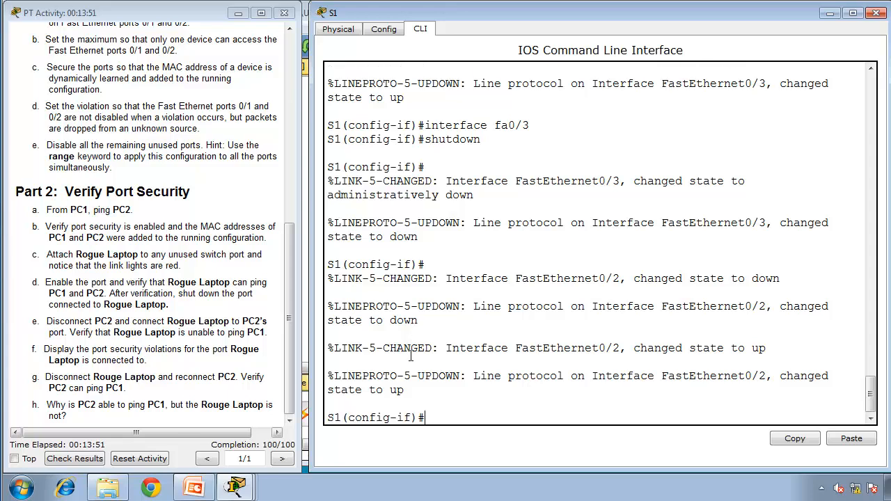
{"action": "type", "text": "end"}
{"action": "key", "text": "Return"}
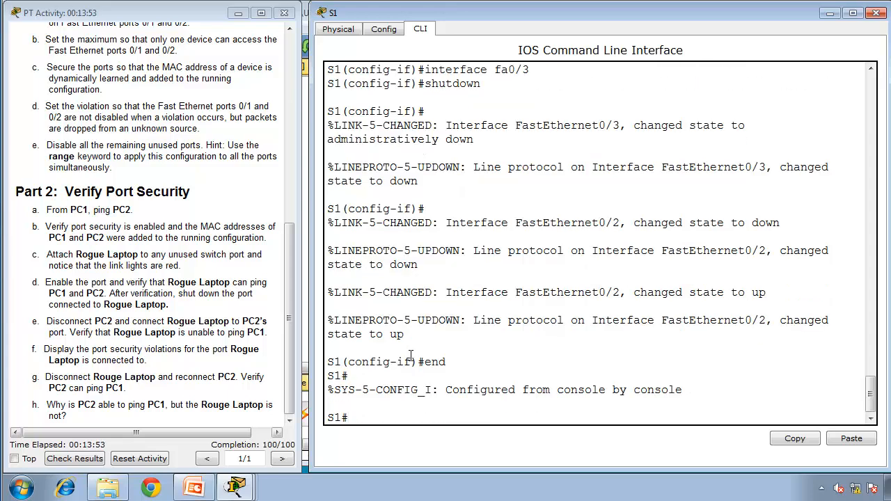
{"action": "type", "text": "show p"}
{"action": "type", "text": "ort-securit"}
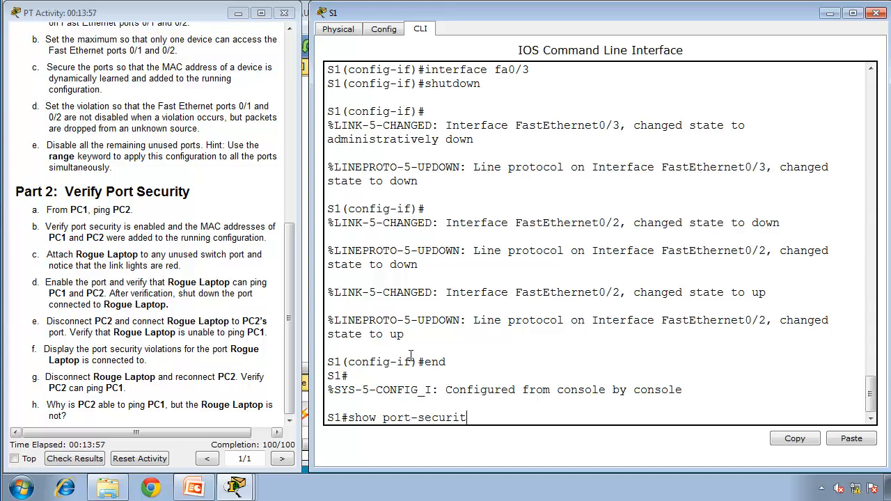
{"action": "type", "text": "y interface fa0/2"}
{"action": "key", "text": "Return"}
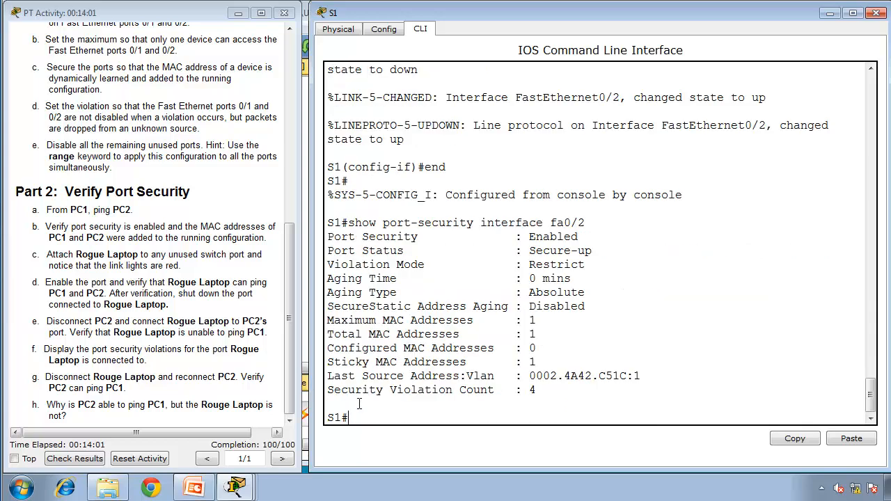
Step: Examine the violation count, port status, violation mode and last source address in the fa0/2 port security output
{"action": "left_click_drag", "start_coordinate": [550, 390], "coordinate": [328, 390]}
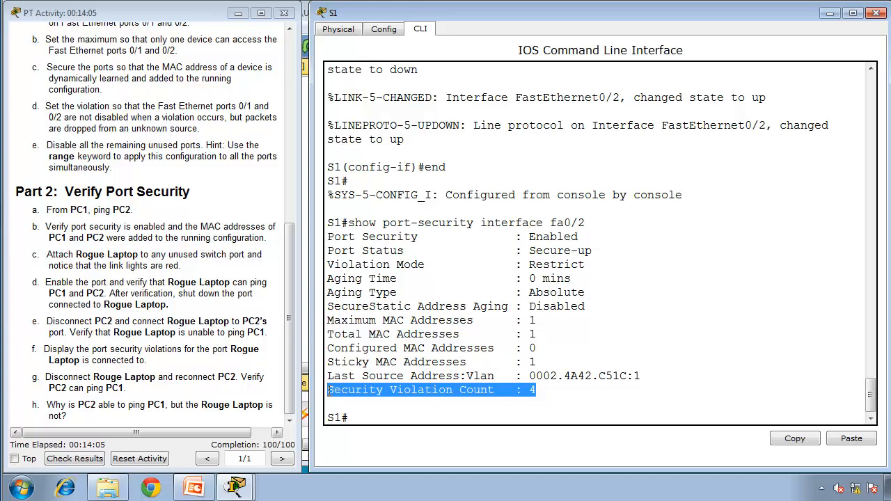
{"action": "left_click", "coordinate": [545, 396]}
{"action": "left_click_drag", "start_coordinate": [596, 249], "coordinate": [322, 256]}
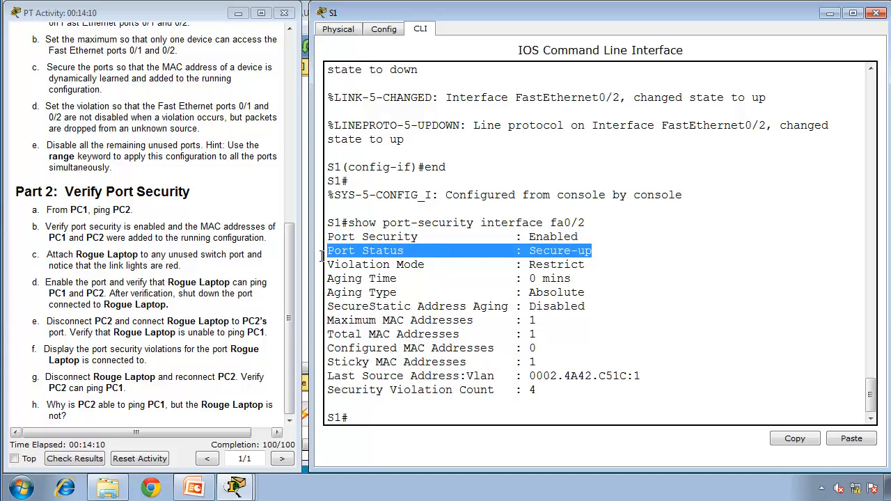
{"action": "double_click", "coordinate": [564, 263]}
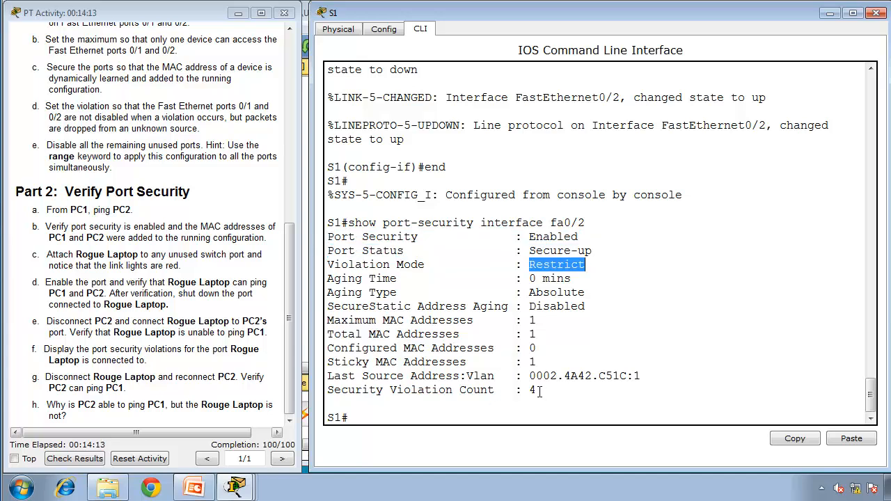
{"action": "left_click_drag", "start_coordinate": [539, 392], "coordinate": [390, 376]}
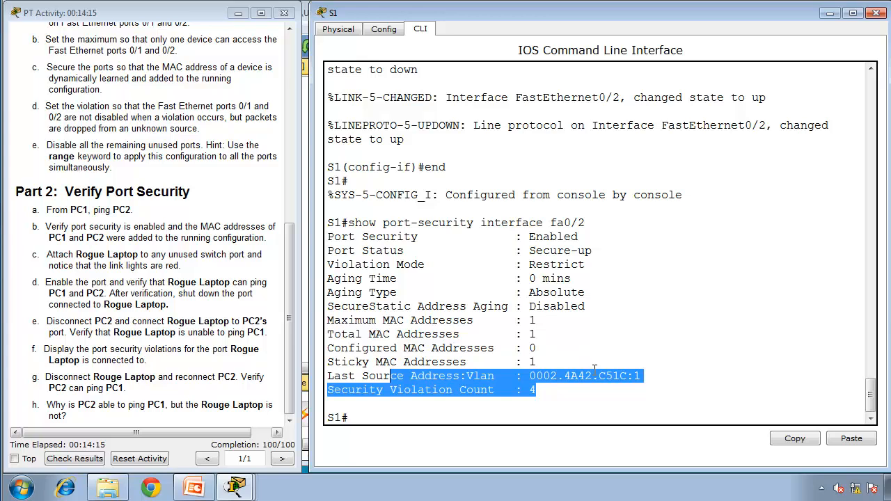
{"action": "left_click", "coordinate": [593, 372]}
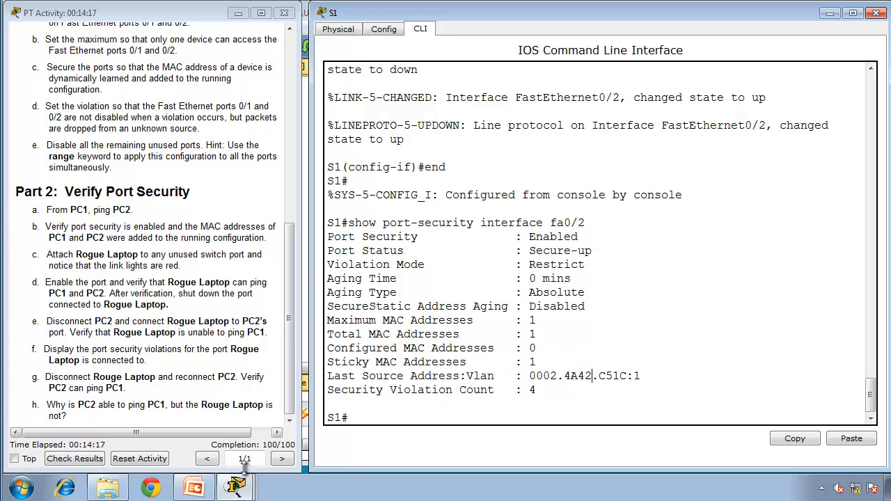
Step: Check Rogue Laptop's ping result, then return to S1 and rerun show port-security interface fa0/2
{"action": "mouse_move", "coordinate": [237, 486]}
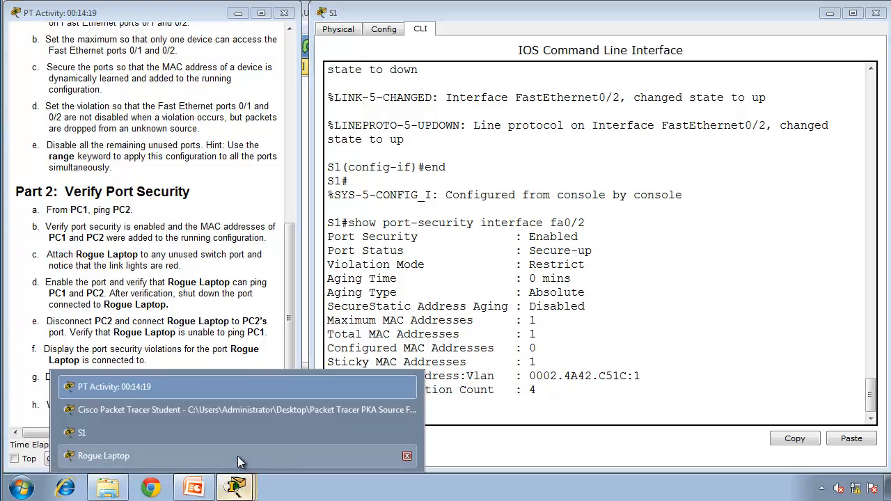
{"action": "left_click", "coordinate": [237, 456]}
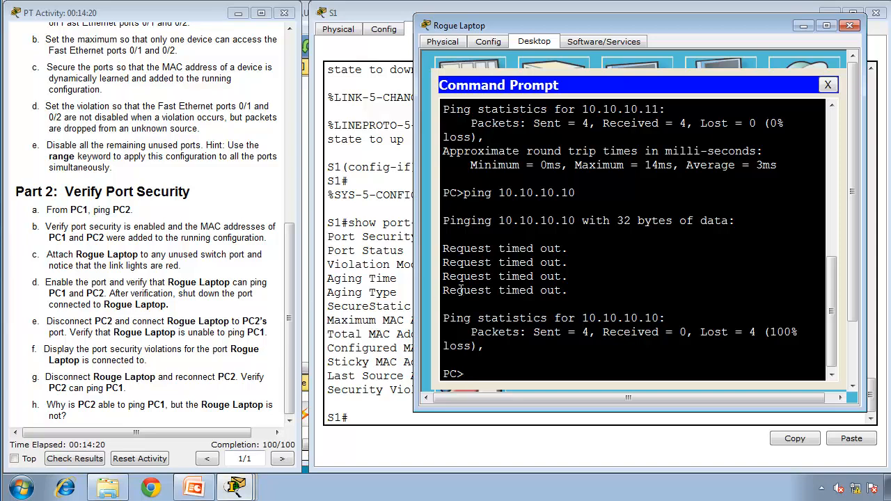
{"action": "left_click", "coordinate": [412, 373]}
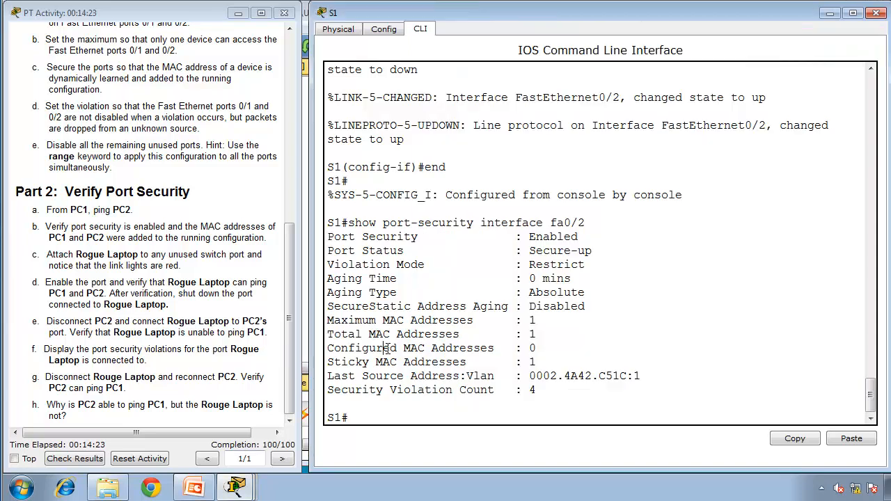
{"action": "key", "text": "Up"}
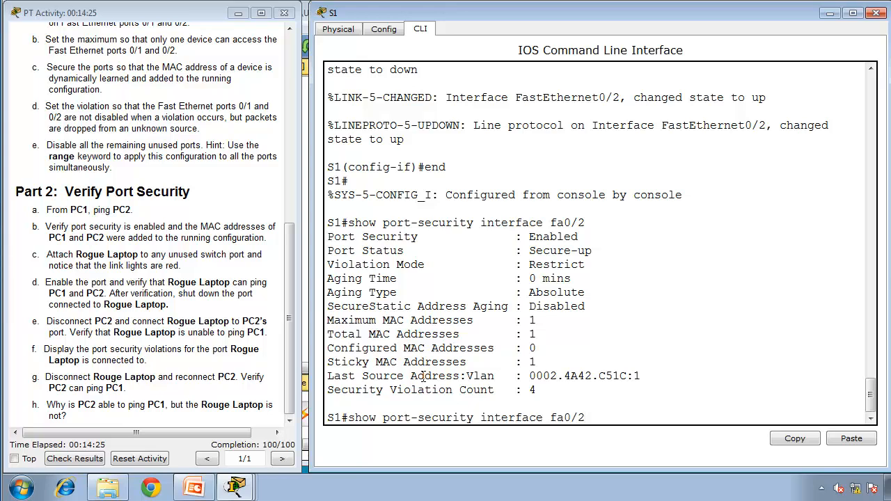
{"action": "key", "text": "Return"}
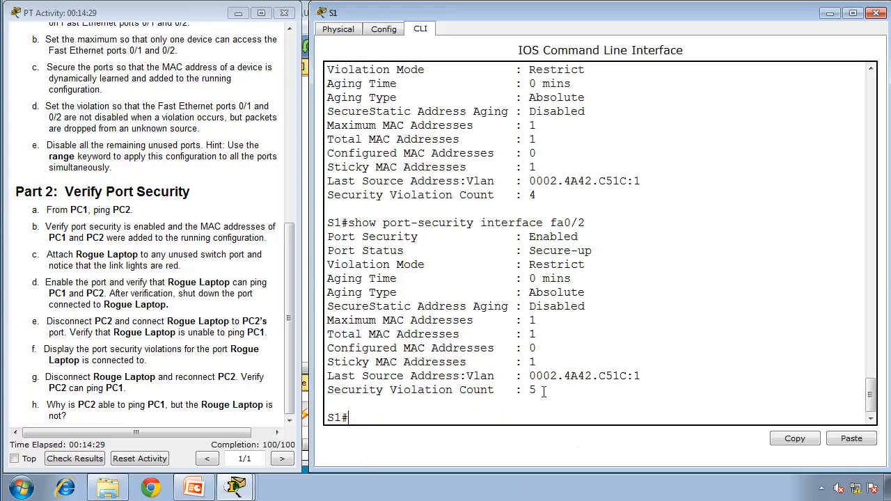
Step: Rerun show port-security interface fa0/2 twice on S1 and check the security violation count
{"action": "left_click_drag", "start_coordinate": [544, 392], "coordinate": [324, 394]}
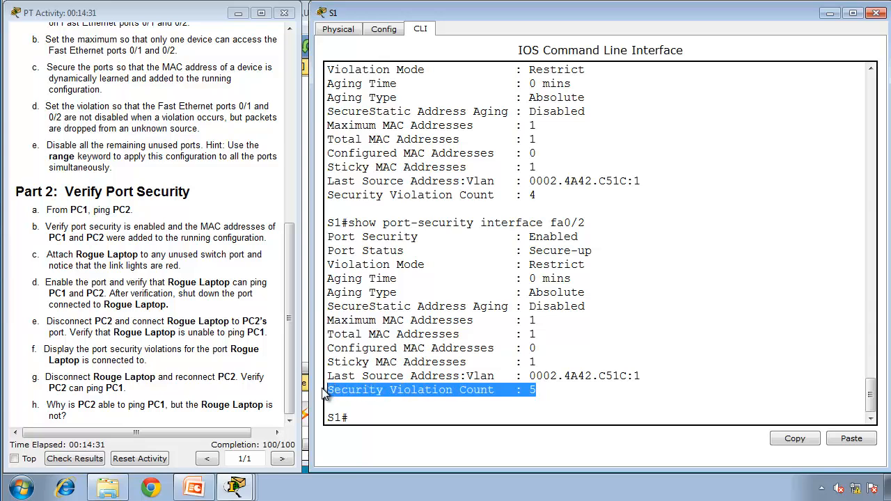
{"action": "key", "text": "Up"}
{"action": "key", "text": "Return"}
{"action": "key", "text": "Return"}
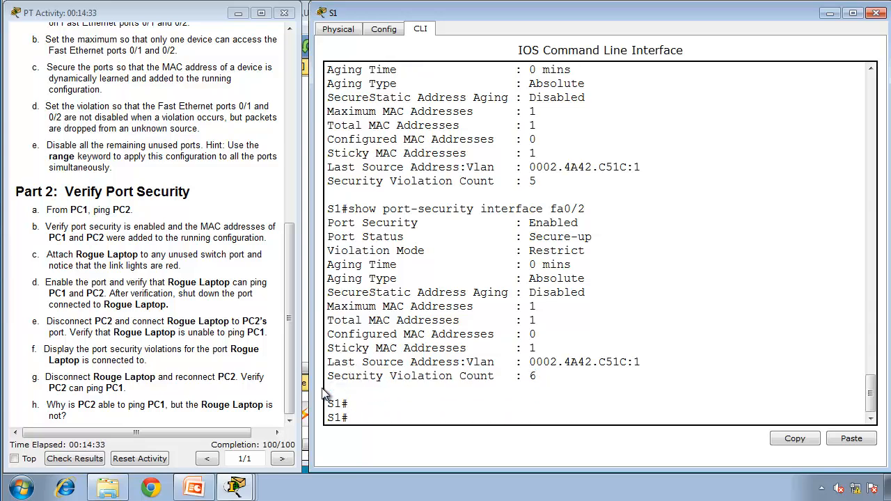
{"action": "key", "text": "Up"}
{"action": "key", "text": "Return"}
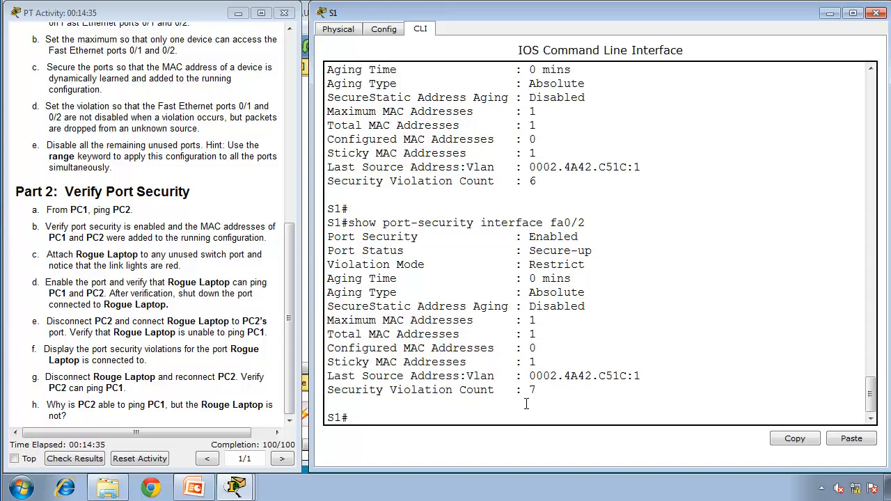
{"action": "left_click_drag", "start_coordinate": [537, 391], "coordinate": [304, 385]}
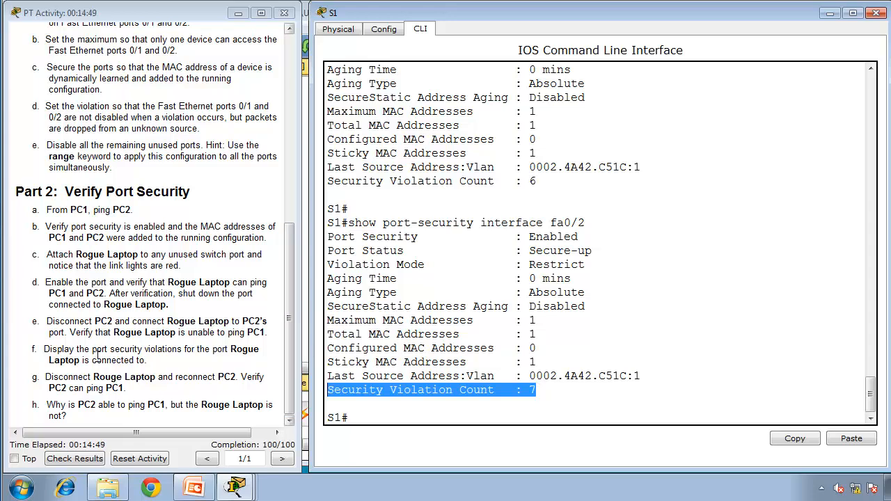
Step: Return to the network topology and delete the cable between S1 and Rogue Laptop
{"action": "left_click", "coordinate": [127, 352]}
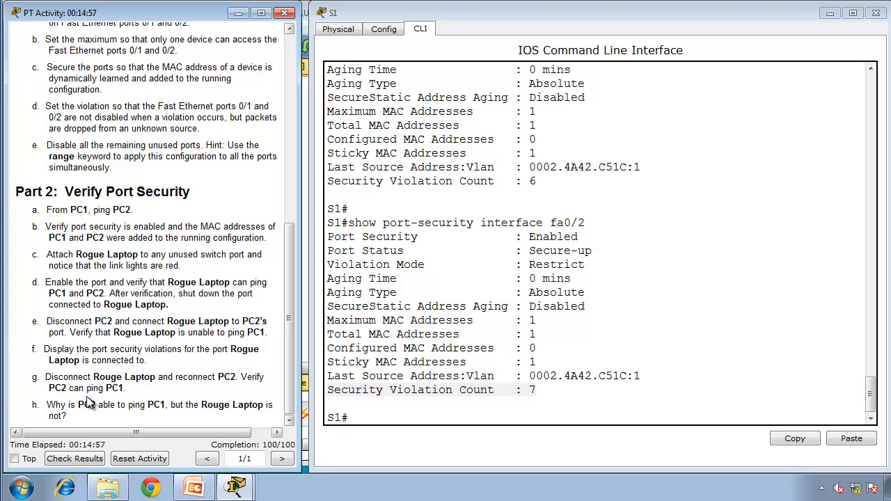
{"action": "mouse_move", "coordinate": [235, 488]}
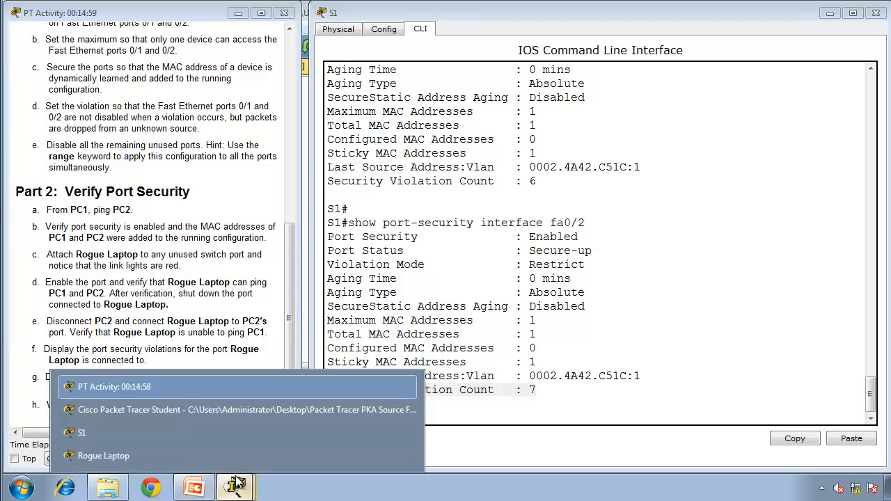
{"action": "left_click", "coordinate": [226, 414]}
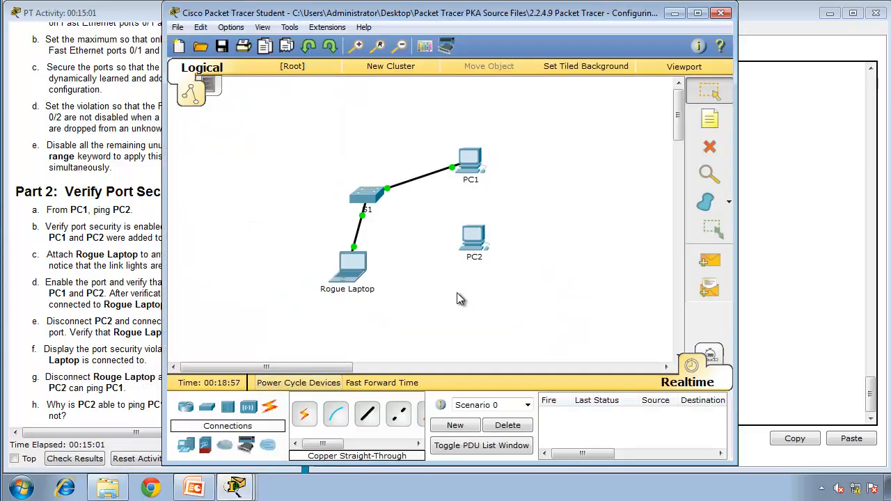
{"action": "left_click", "coordinate": [707, 153]}
{"action": "left_click", "coordinate": [358, 224]}
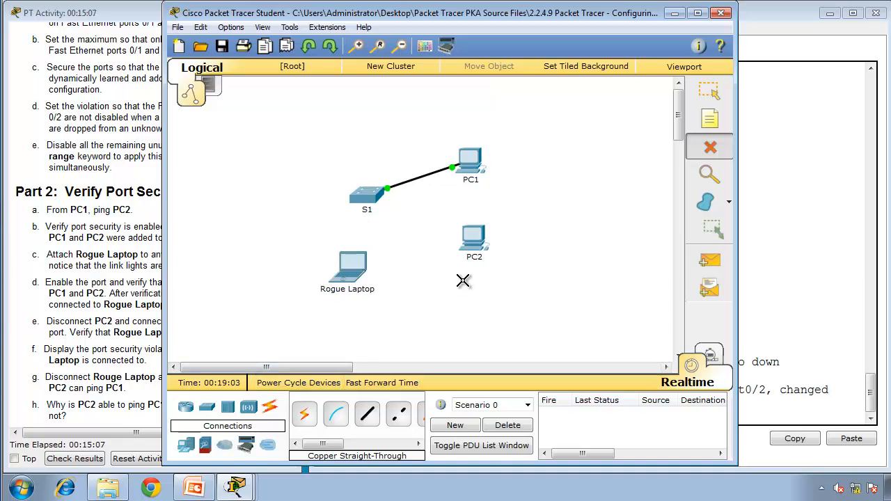
{"action": "left_click", "coordinate": [708, 90]}
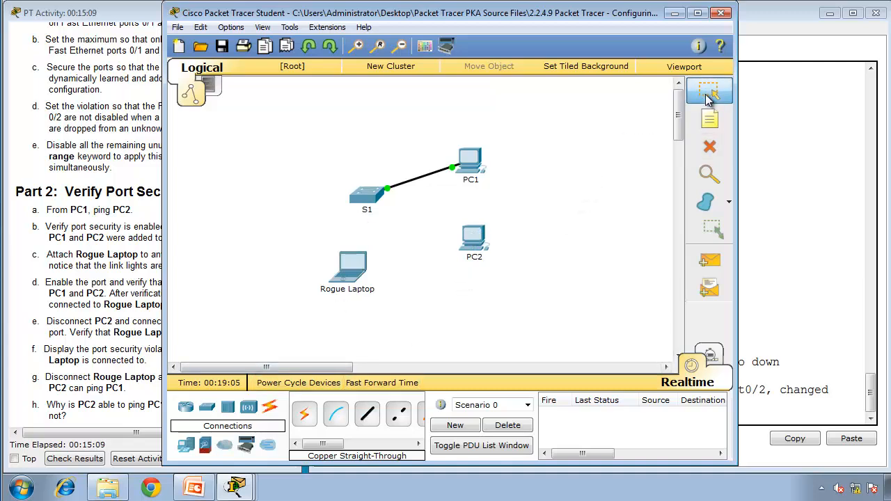
Step: Connect PC2's FastEthernet0 to S1's FastEthernet0/2 with a copper straight-through cable and fast-forward the simulation time
{"action": "left_click", "coordinate": [367, 413]}
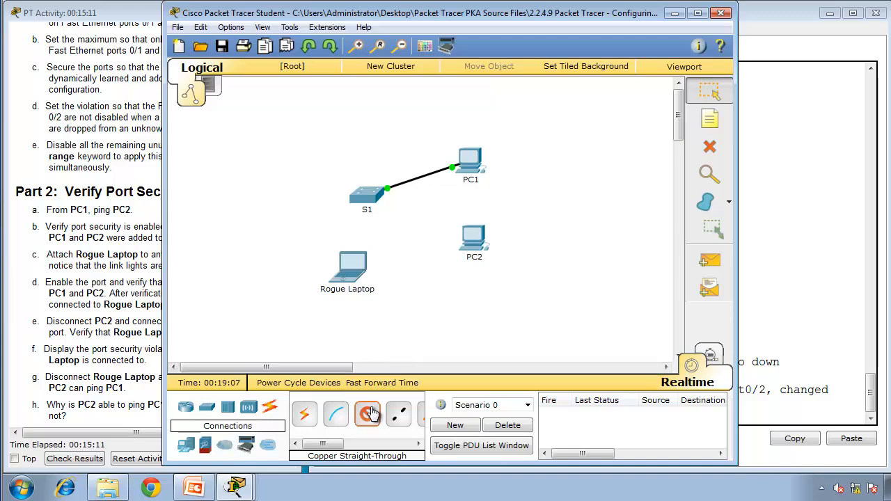
{"action": "left_click", "coordinate": [476, 237]}
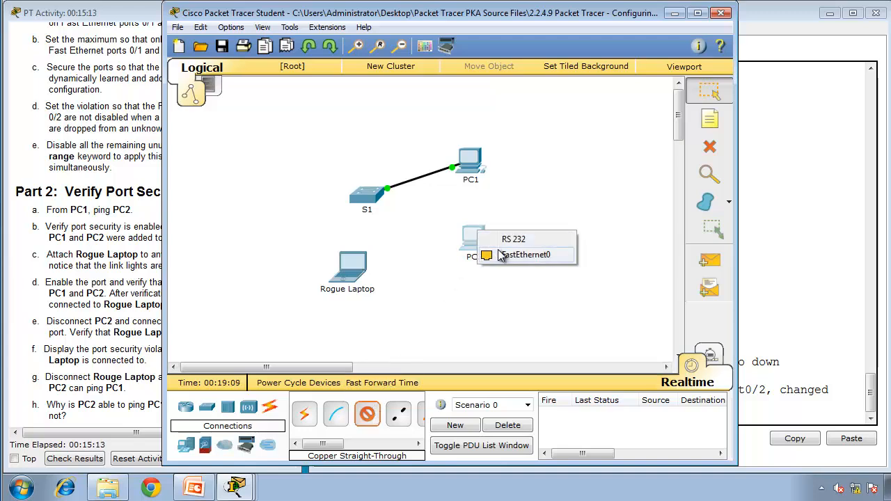
{"action": "left_click", "coordinate": [487, 254]}
{"action": "left_click", "coordinate": [366, 197]}
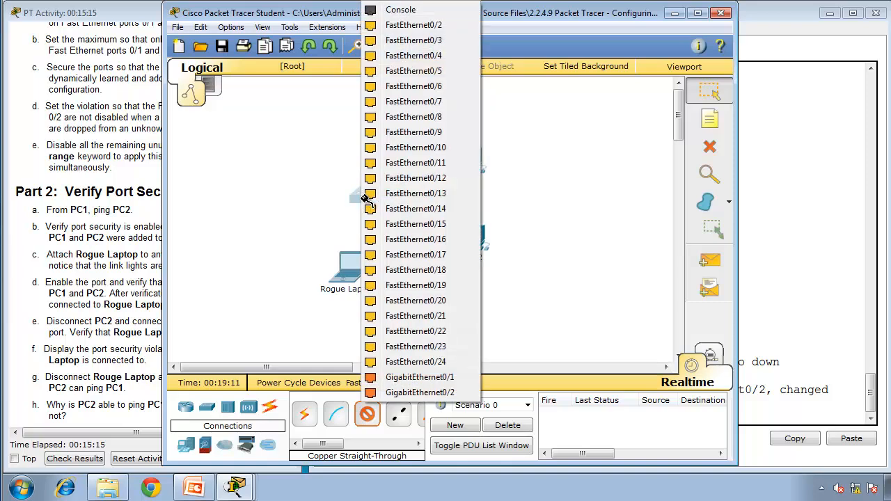
{"action": "left_click", "coordinate": [411, 27]}
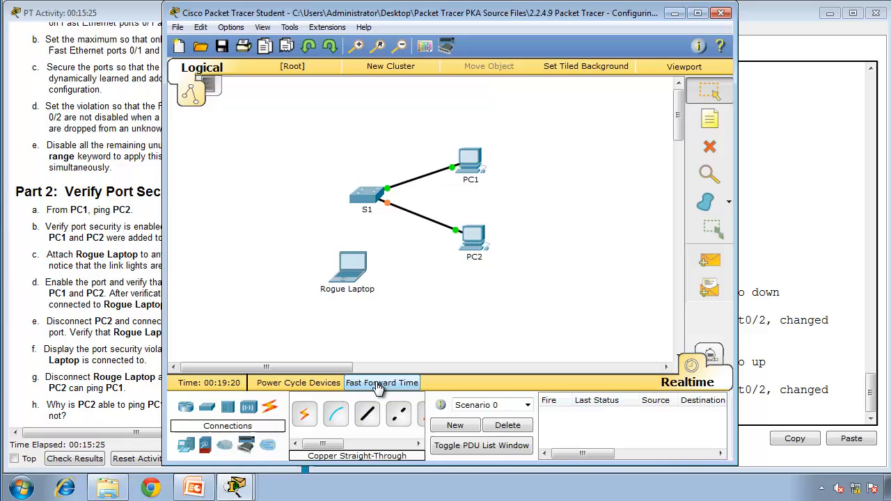
{"action": "left_click", "coordinate": [380, 384]}
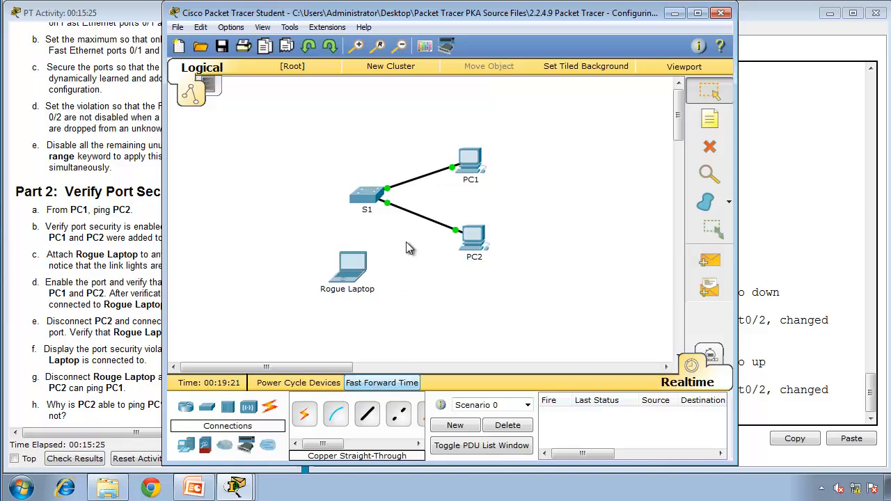
Step: Open PC2's Command Prompt, move its window clear of the instructions, and ping PC1 at 10.10.10.10
{"action": "left_click", "coordinate": [473, 242]}
{"action": "left_click", "coordinate": [347, 93]}
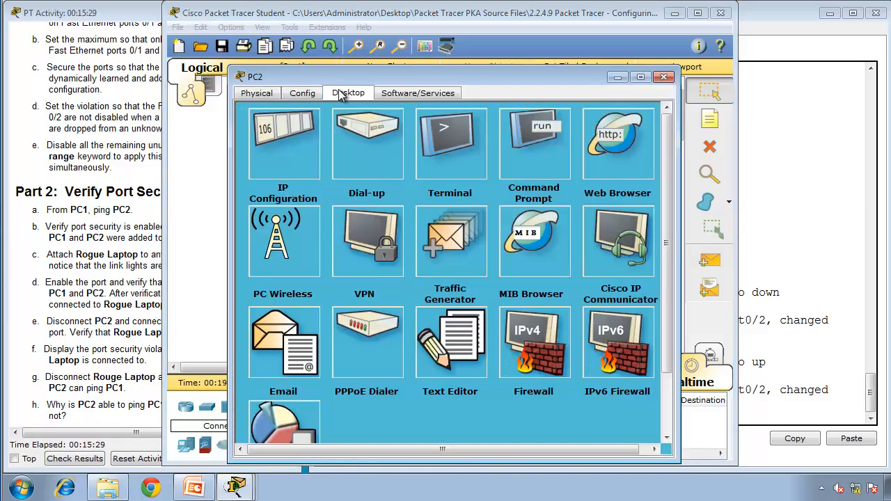
{"action": "left_click", "coordinate": [554, 139]}
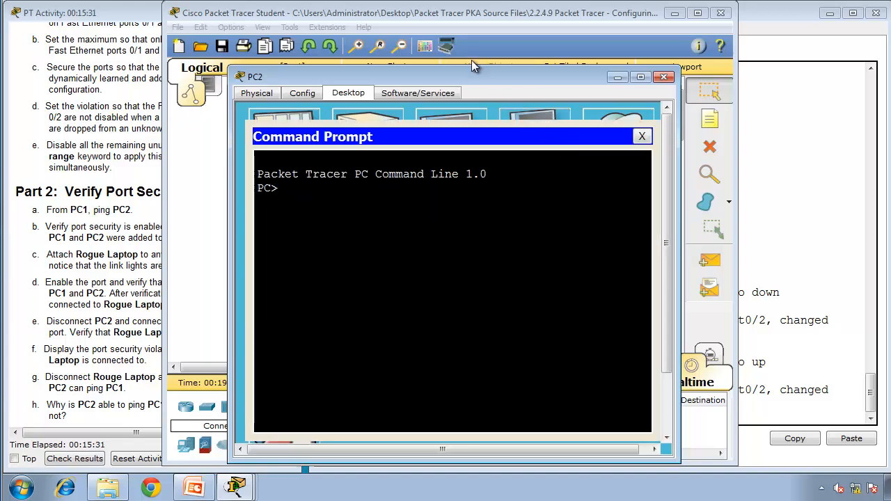
{"action": "left_click_drag", "start_coordinate": [468, 74], "coordinate": [652, 48]}
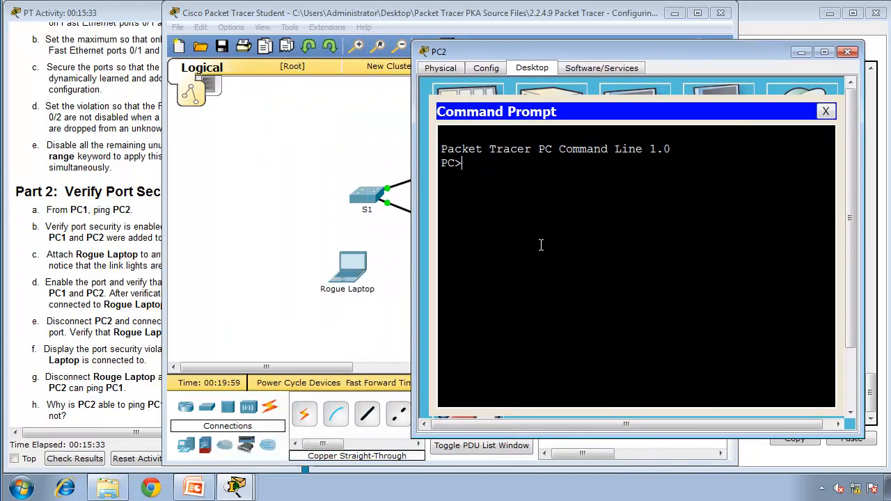
{"action": "type", "text": "ping "}
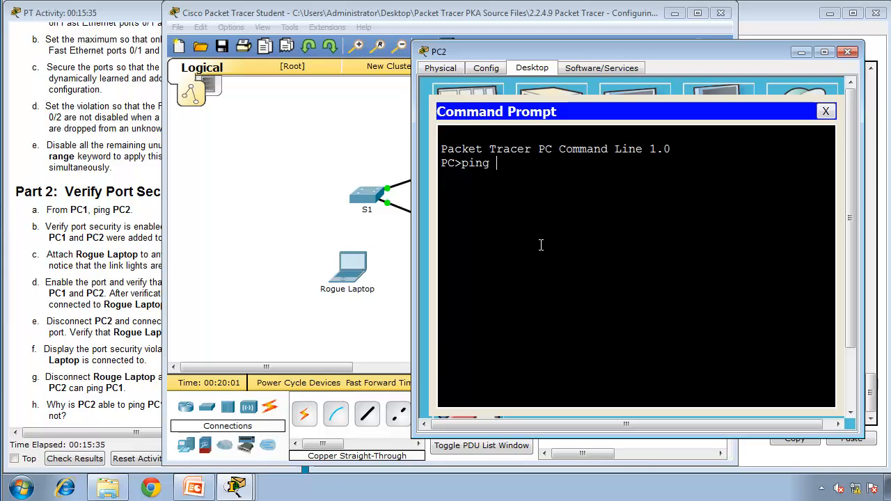
{"action": "type", "text": "10.10.10.10"}
{"action": "key", "text": "Return"}
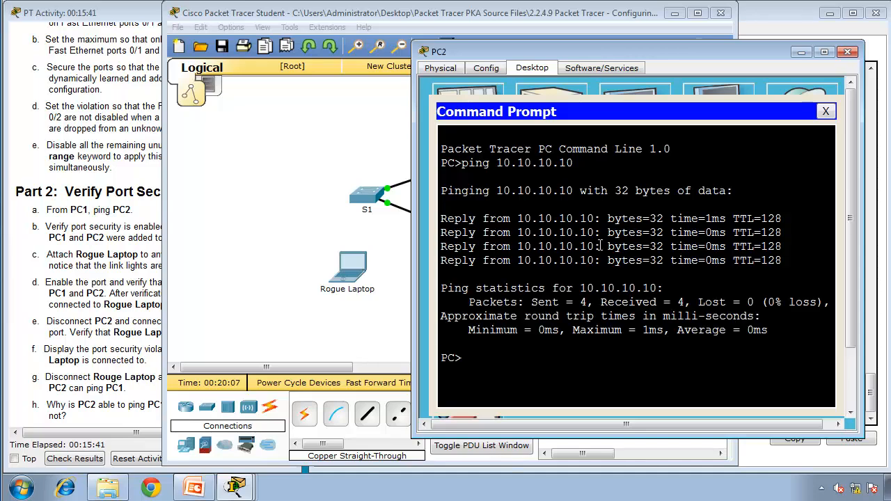
Step: Close the activity instructions, exit Packet Tracer without saving, and return to the PowerPoint slide show
{"action": "left_click", "coordinate": [110, 326]}
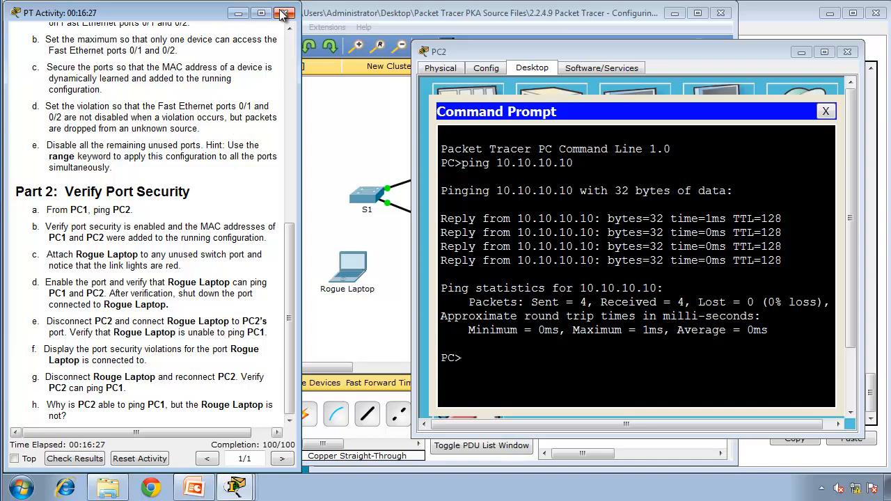
{"action": "left_click", "coordinate": [714, 74]}
{"action": "left_click", "coordinate": [721, 12]}
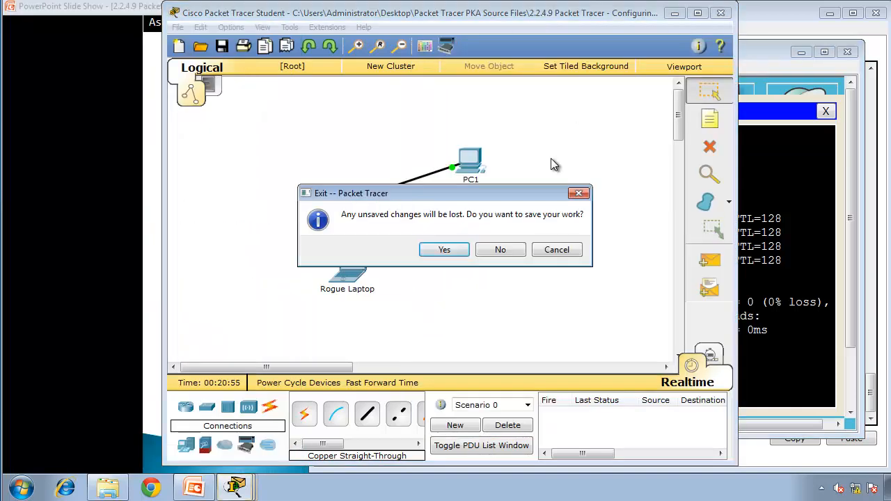
{"action": "left_click", "coordinate": [508, 250]}
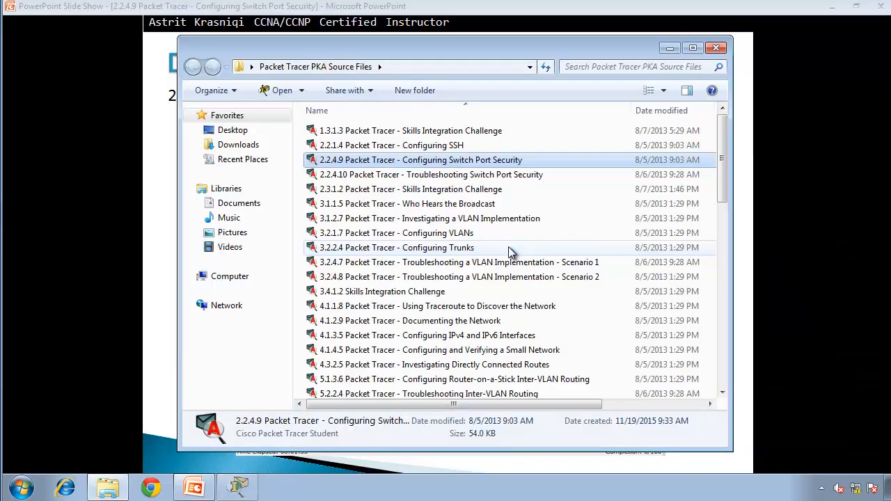
{"action": "left_click", "coordinate": [150, 185]}
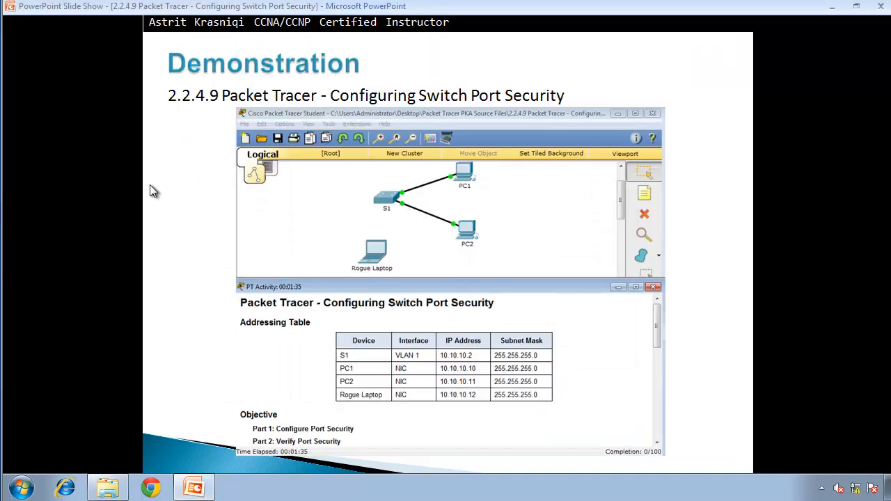